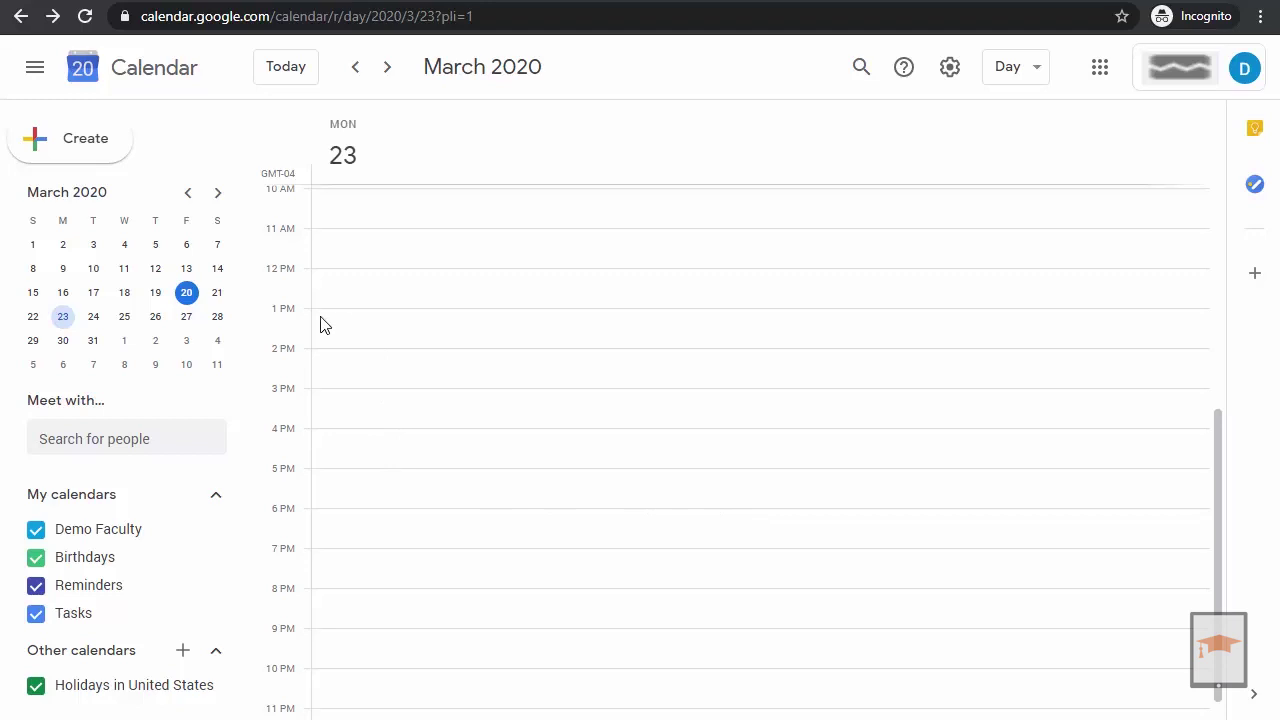
# Step: Draft an 'Office Hours' event on Mar 23, 2020 running from 1:00pm to 3:00pm
pyautogui.click(345, 325)
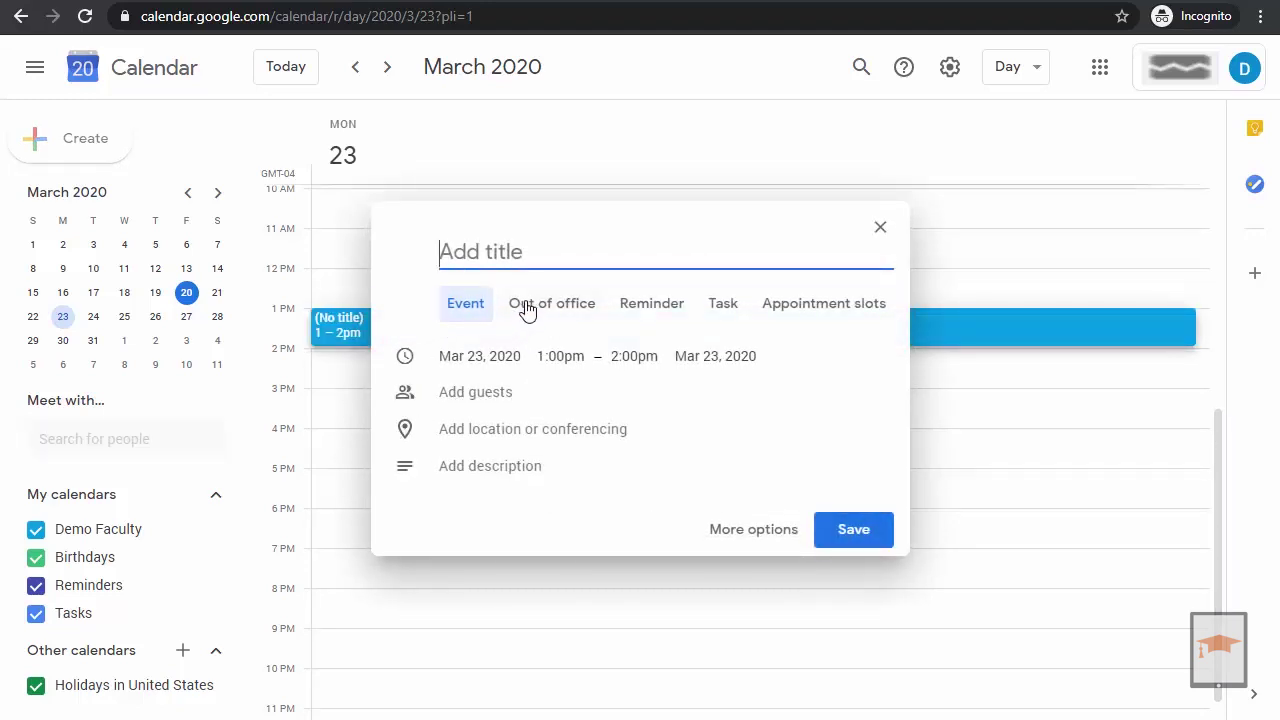
pyautogui.write('Office Hours')
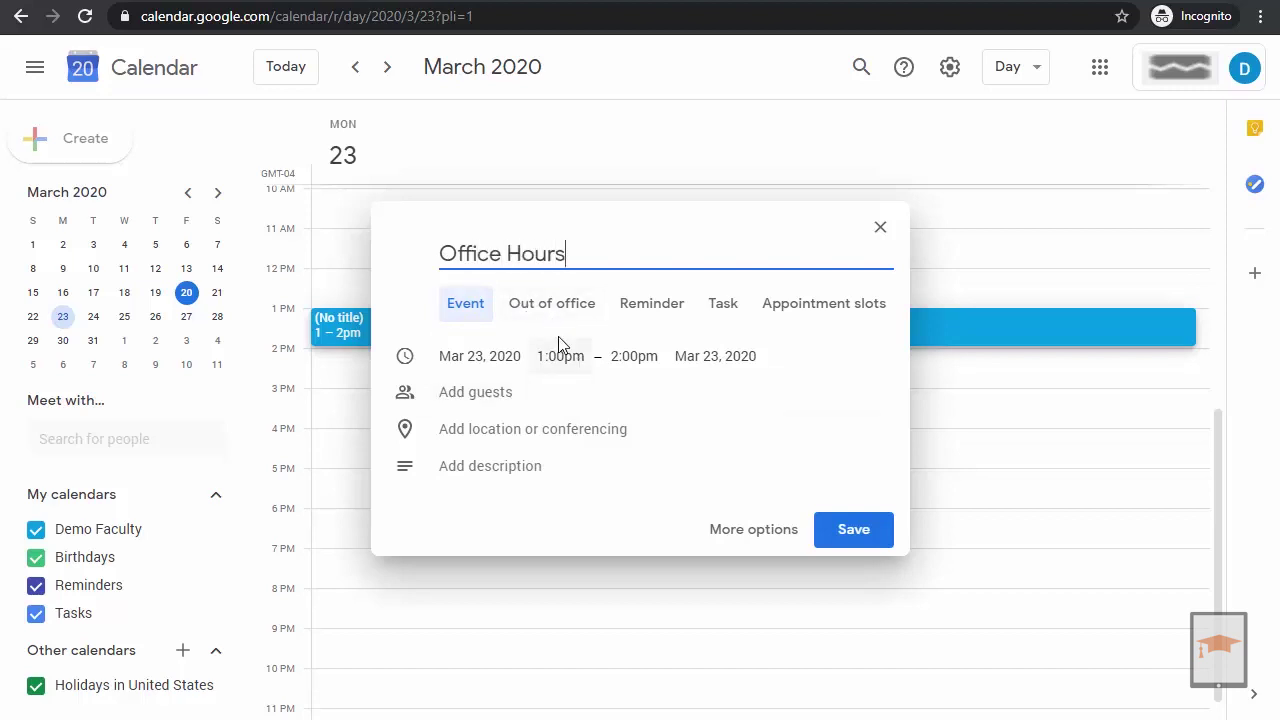
pyautogui.click(634, 356)
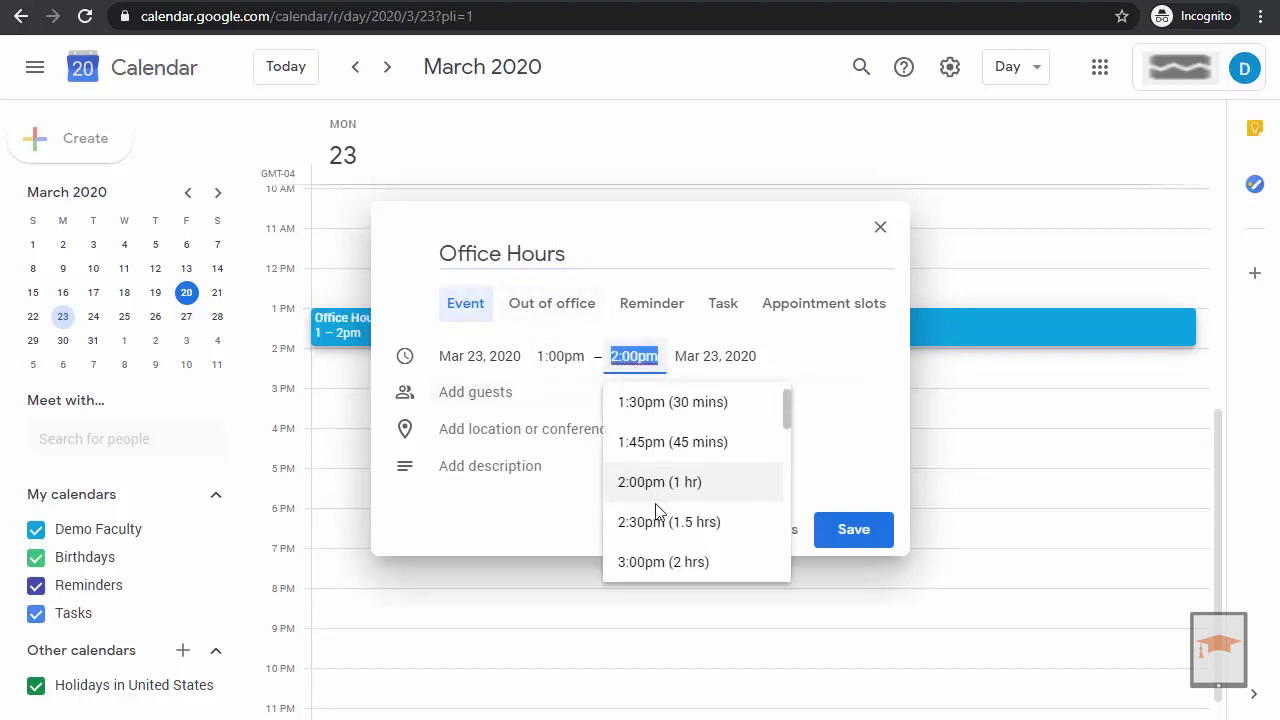
pyautogui.click(651, 563)
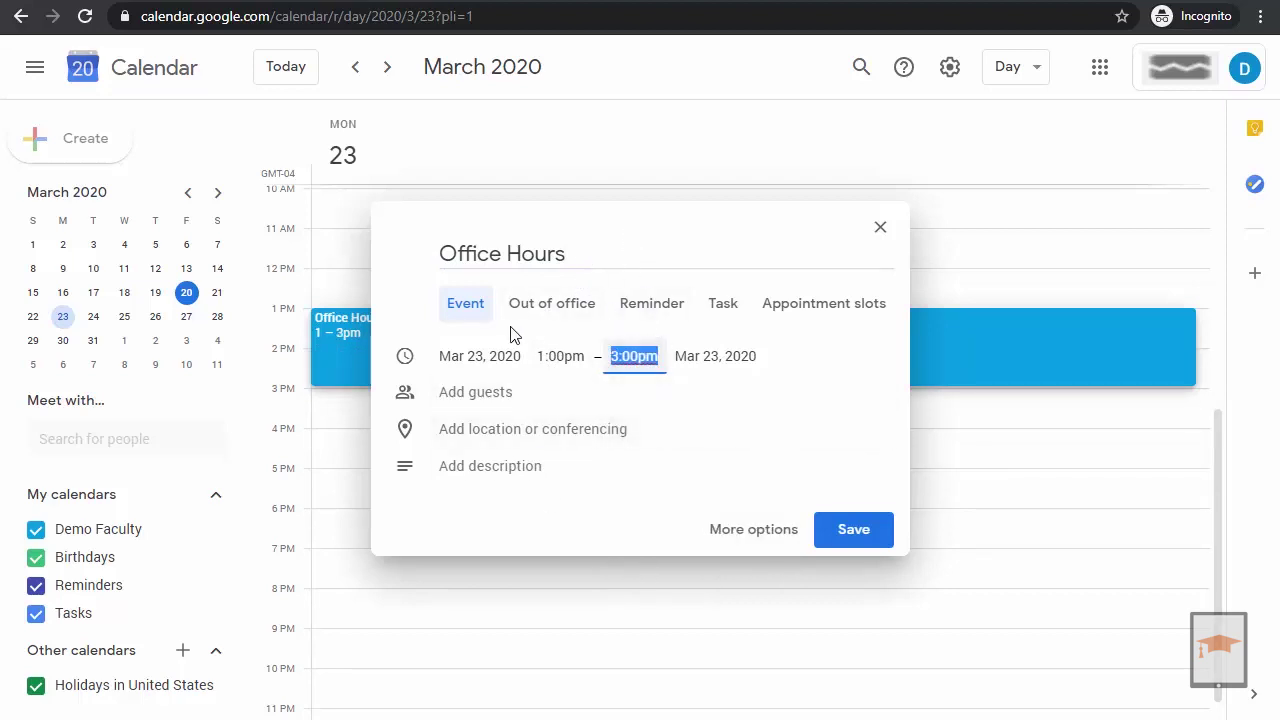
# Step: Convert the draft to appointment slots with a 15-minute duration, replacing 30, and save
pyautogui.click(806, 321)
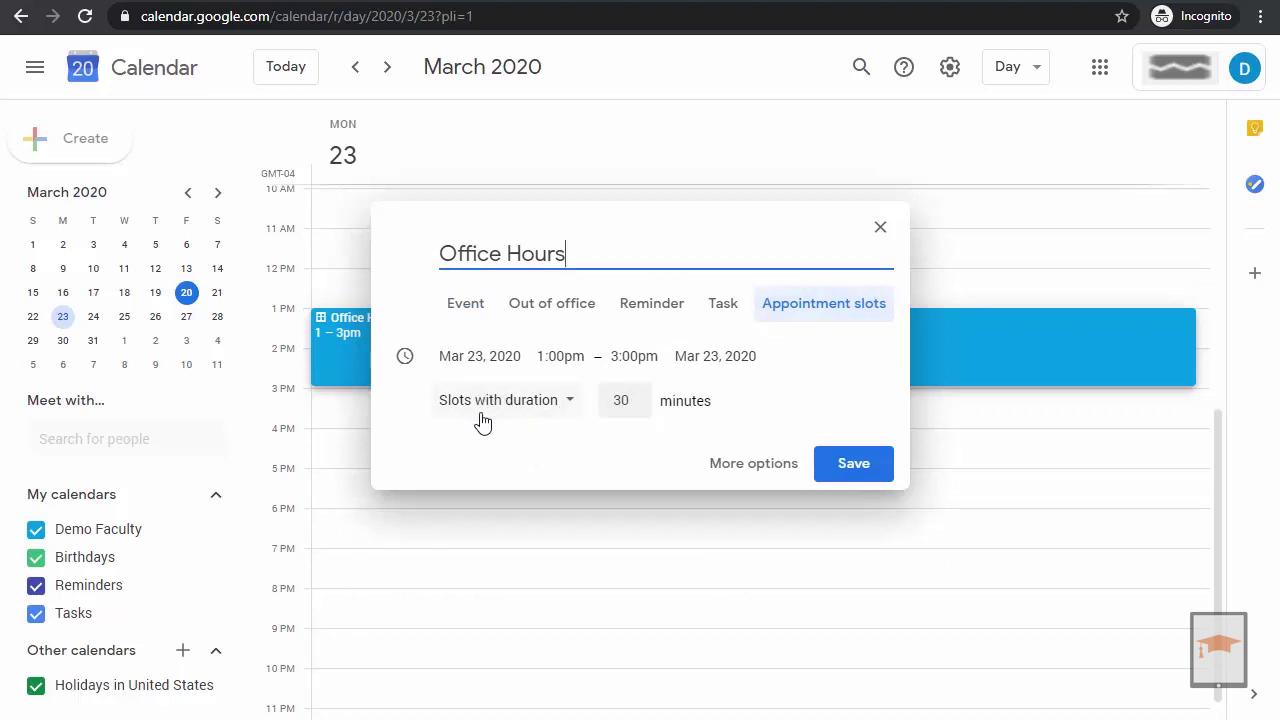
pyautogui.click(548, 415)
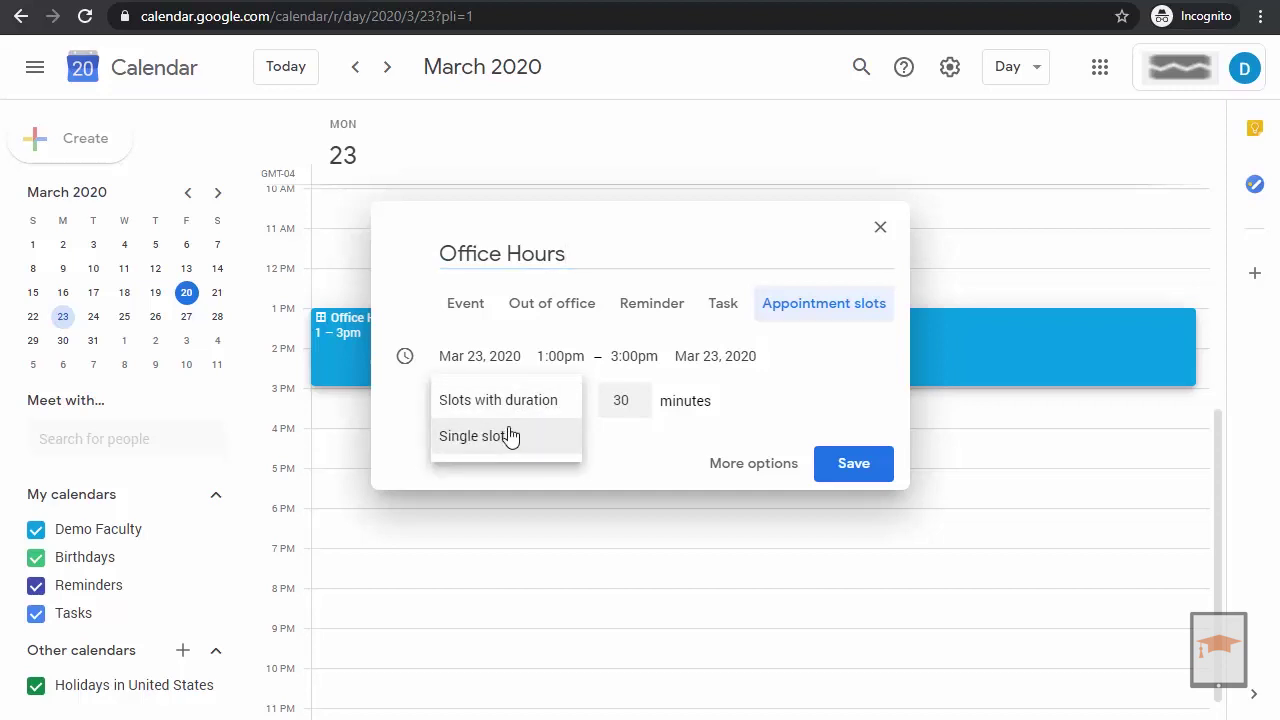
pyautogui.click(640, 454)
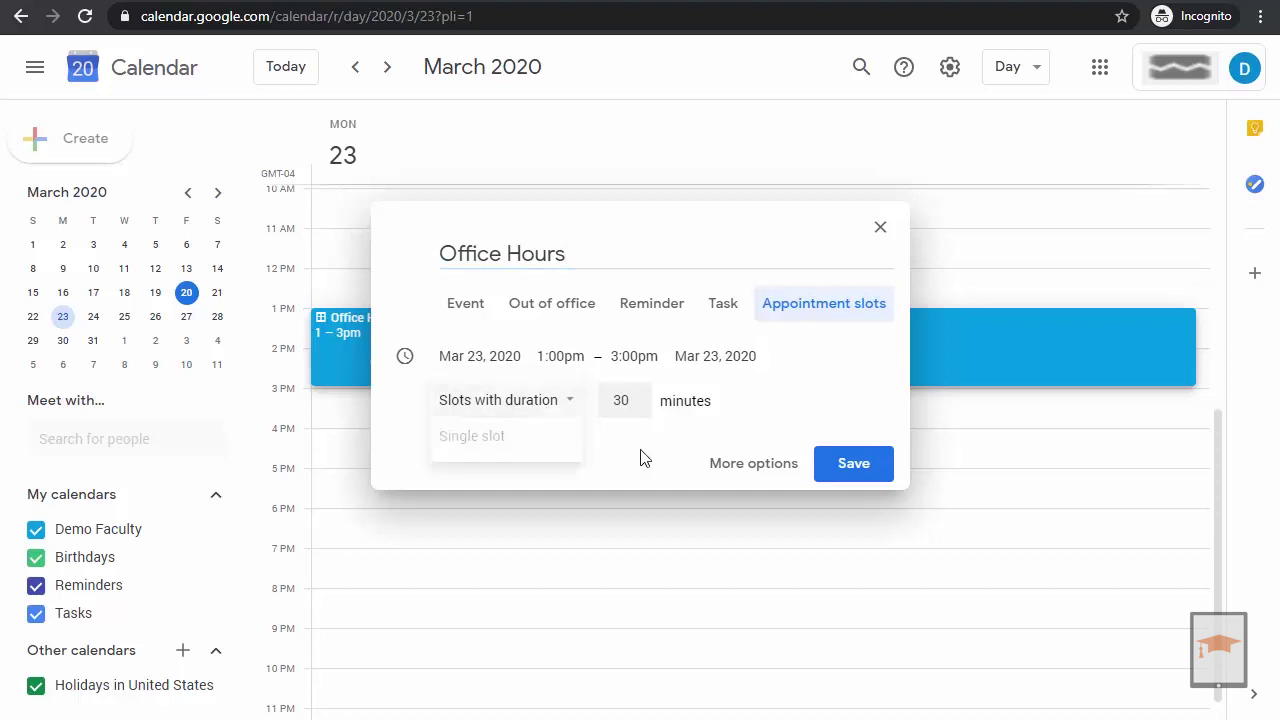
pyautogui.doubleClick(619, 402)
pyautogui.press('BackSpace')
pyautogui.write('15')
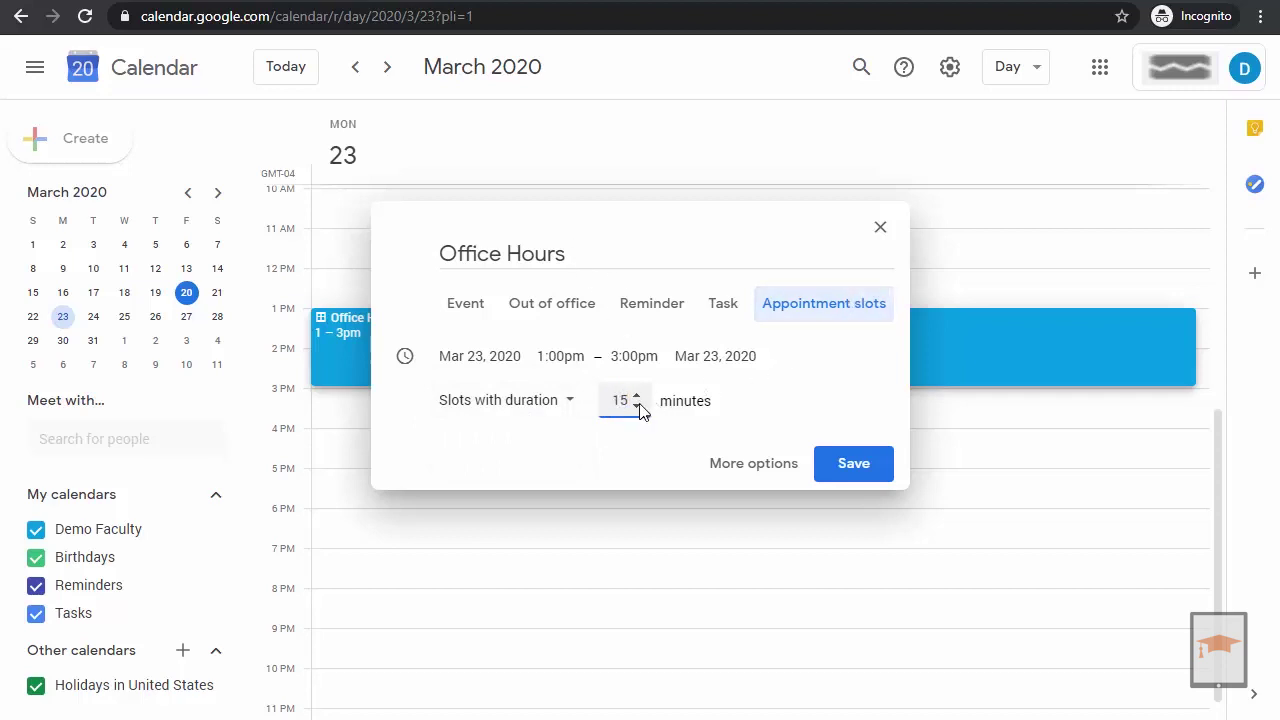
pyautogui.click(858, 470)
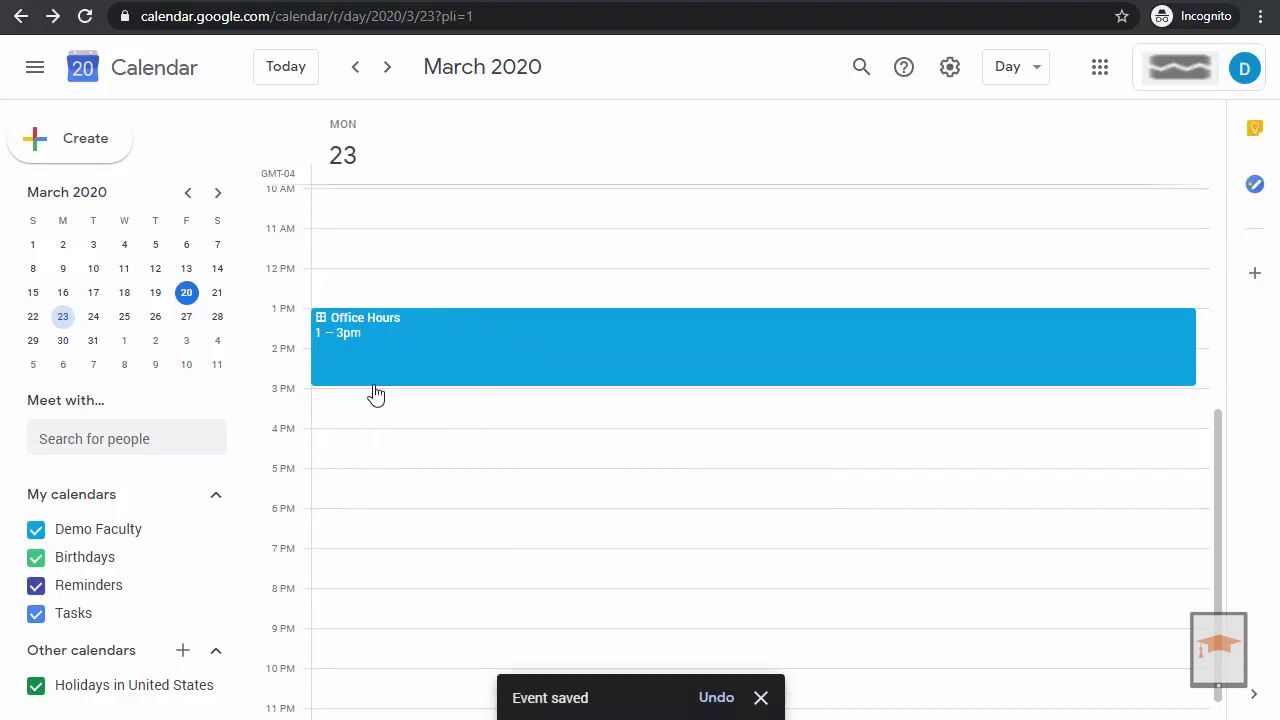
# Step: Open the Office Hours block's details card and dismiss the single-click tip
pyautogui.click(417, 342)
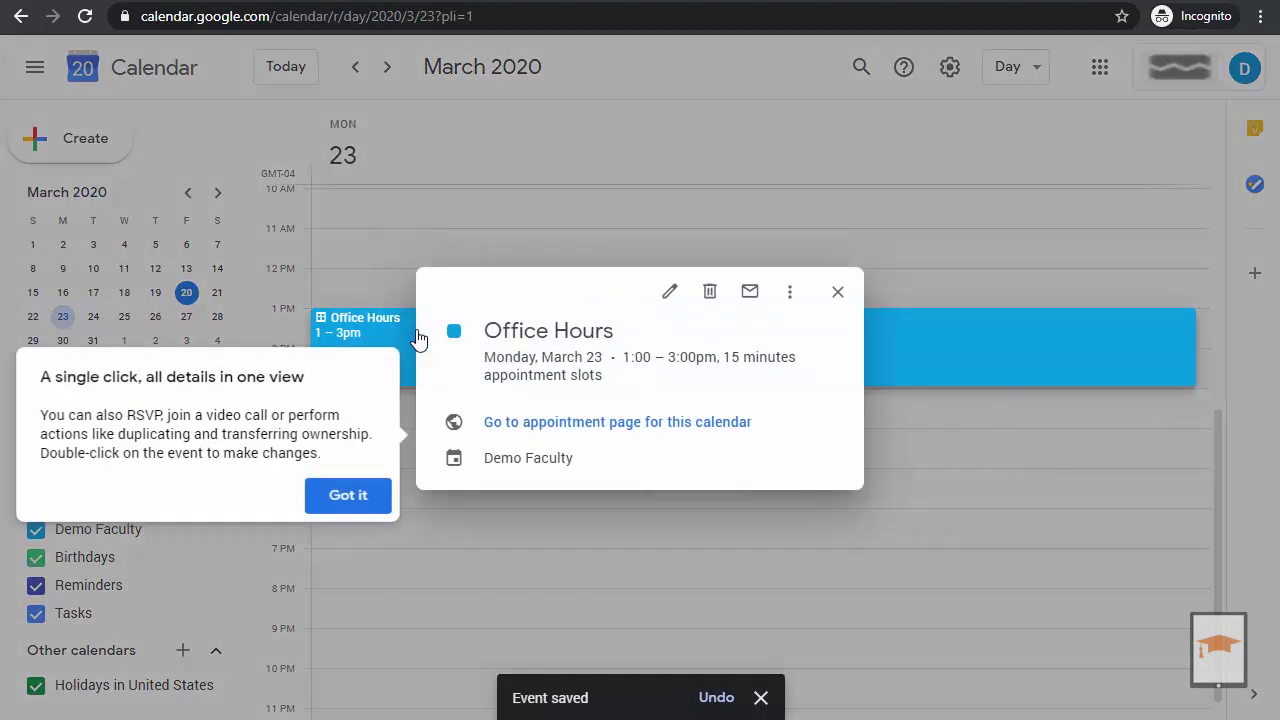
pyautogui.click(347, 503)
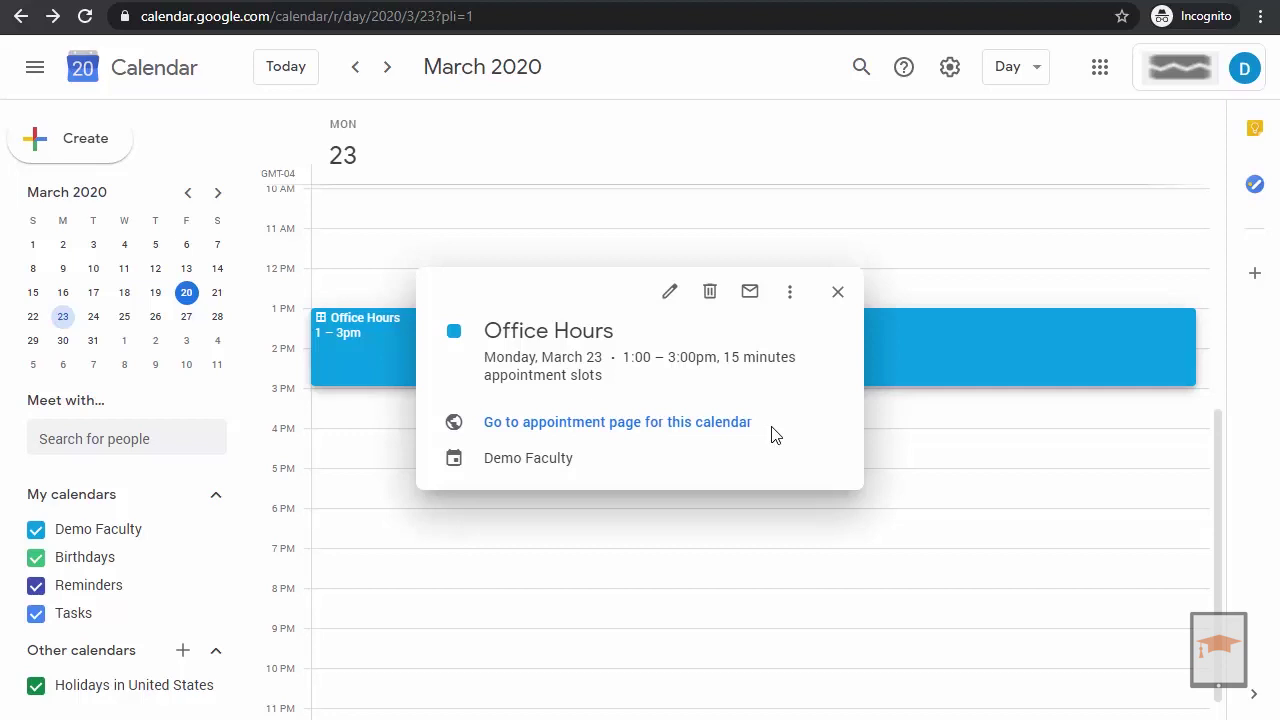
# Step: Open the calendar's appointment sign-up page and move to the Mar 22–28 week
pyautogui.click(614, 437)
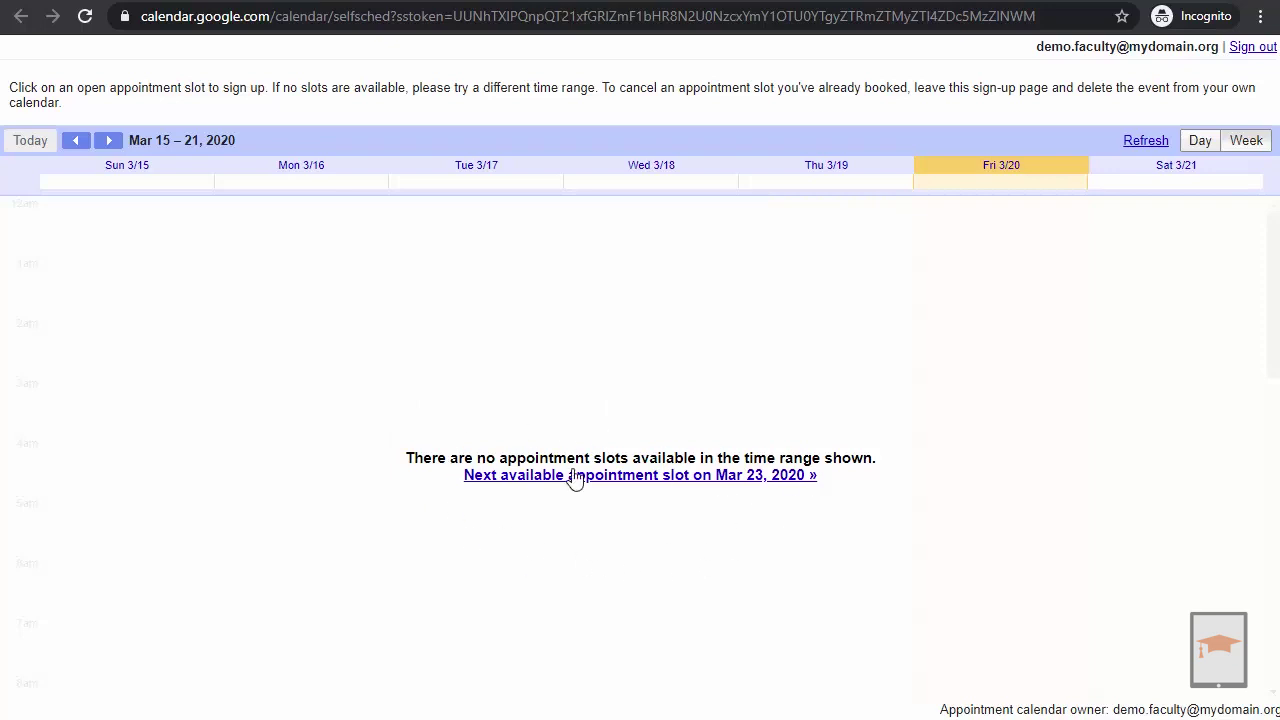
pyautogui.click(108, 140)
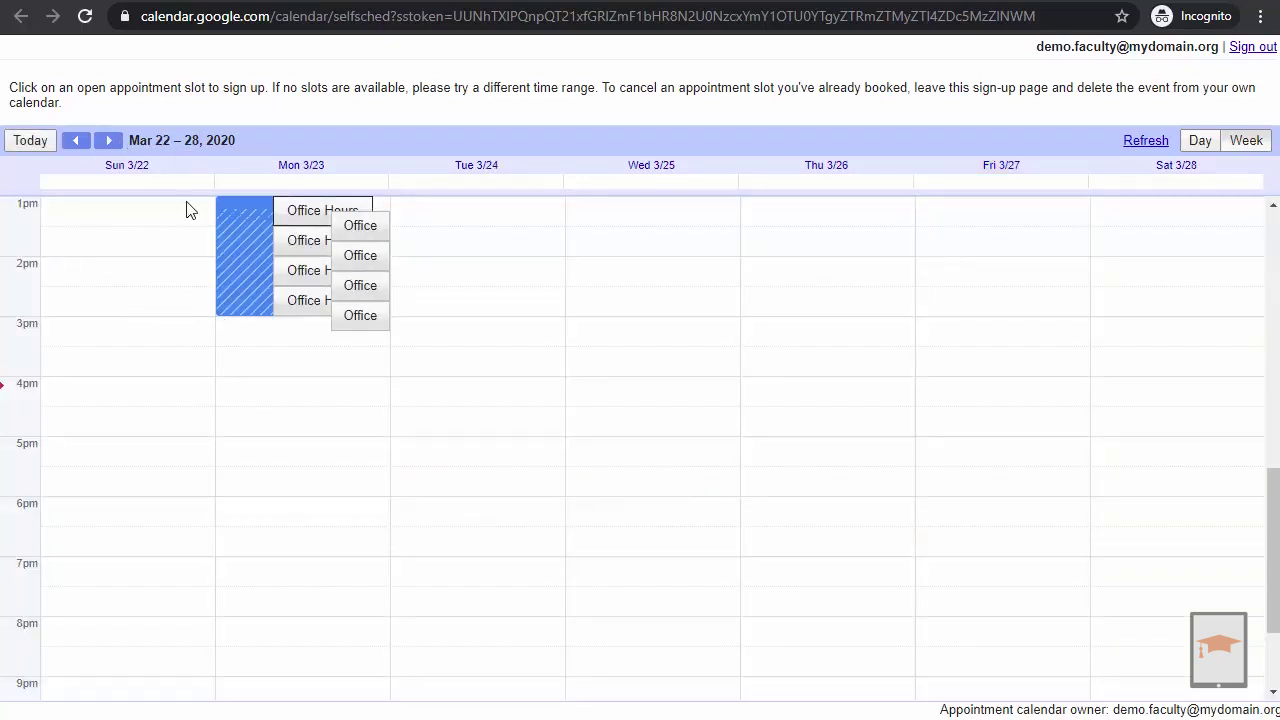
pyautogui.scroll(2, 490, 432)
pyautogui.scroll(-1, 497, 433)
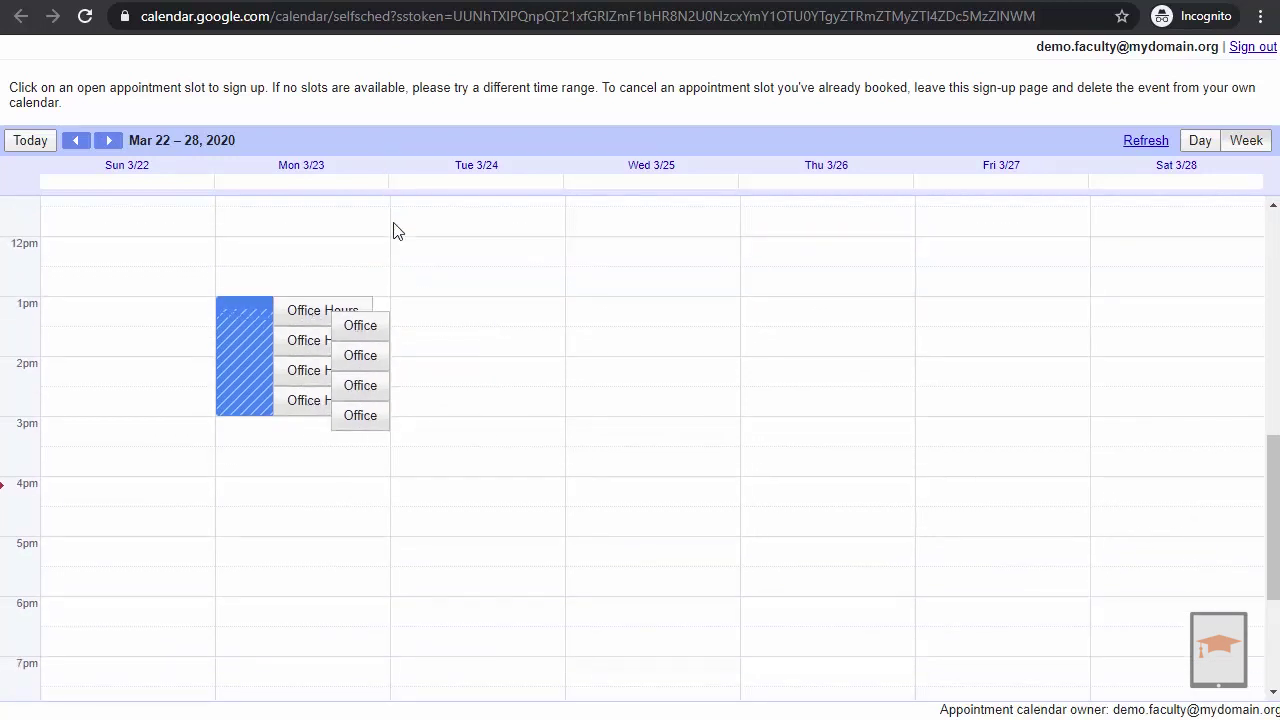
# Step: Switch the sign-up page to Day view and step to Monday Mar 23's slots
pyautogui.click(1190, 147)
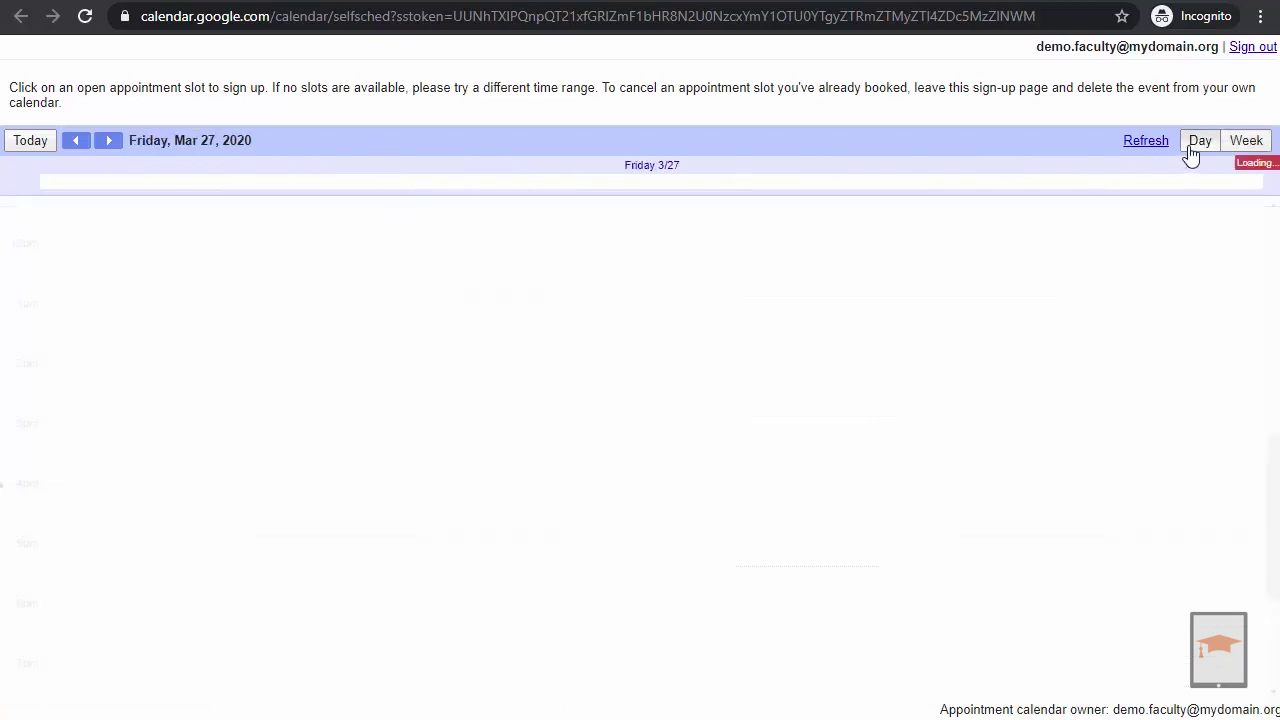
pyautogui.click(109, 140)
pyautogui.click(77, 141)
pyautogui.click(77, 142)
pyautogui.click(77, 142)
pyautogui.click(77, 142)
pyautogui.click(77, 142)
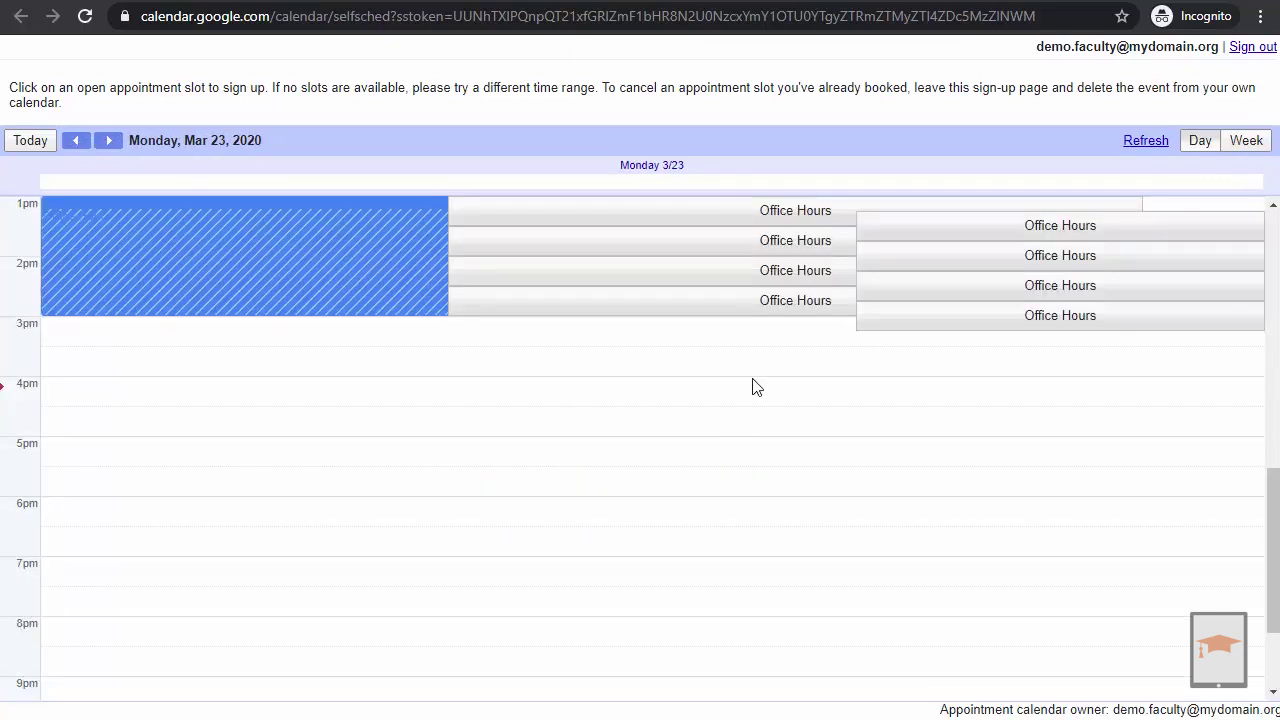
pyautogui.scroll(1, 745, 378)
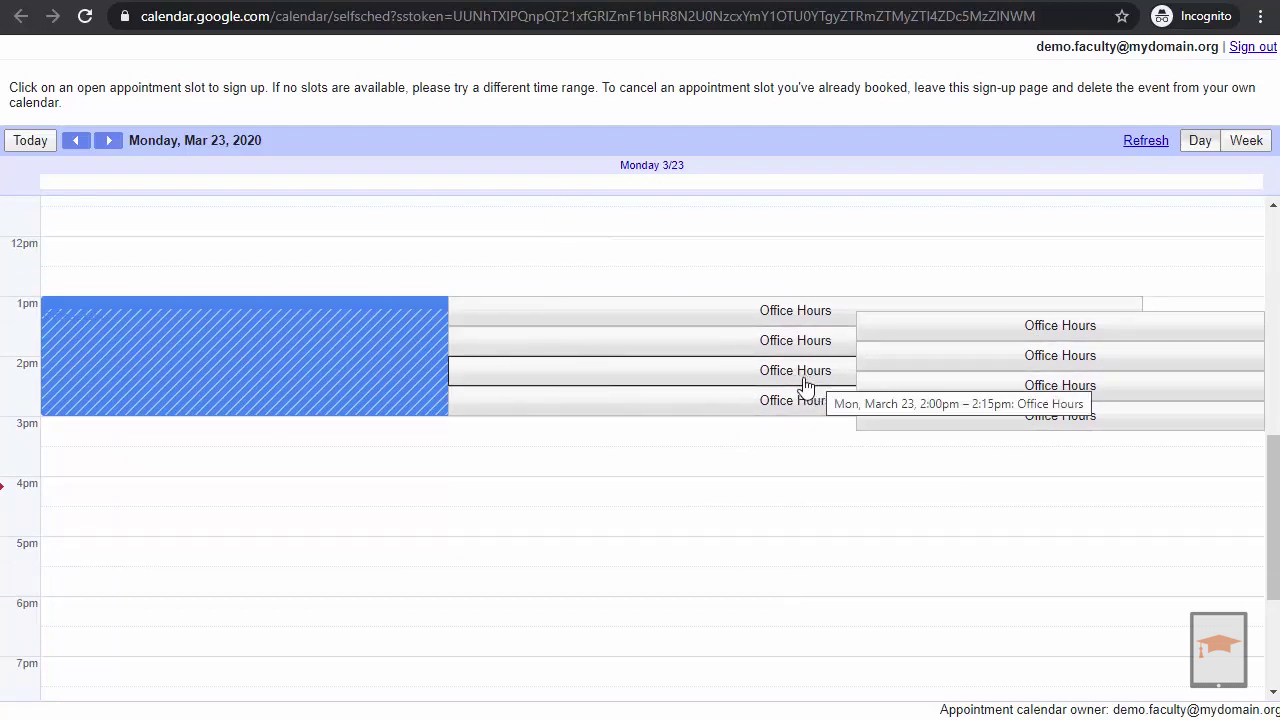
# Step: Return to the calendar and copy the appointment page link address
pyautogui.click(24, 18)
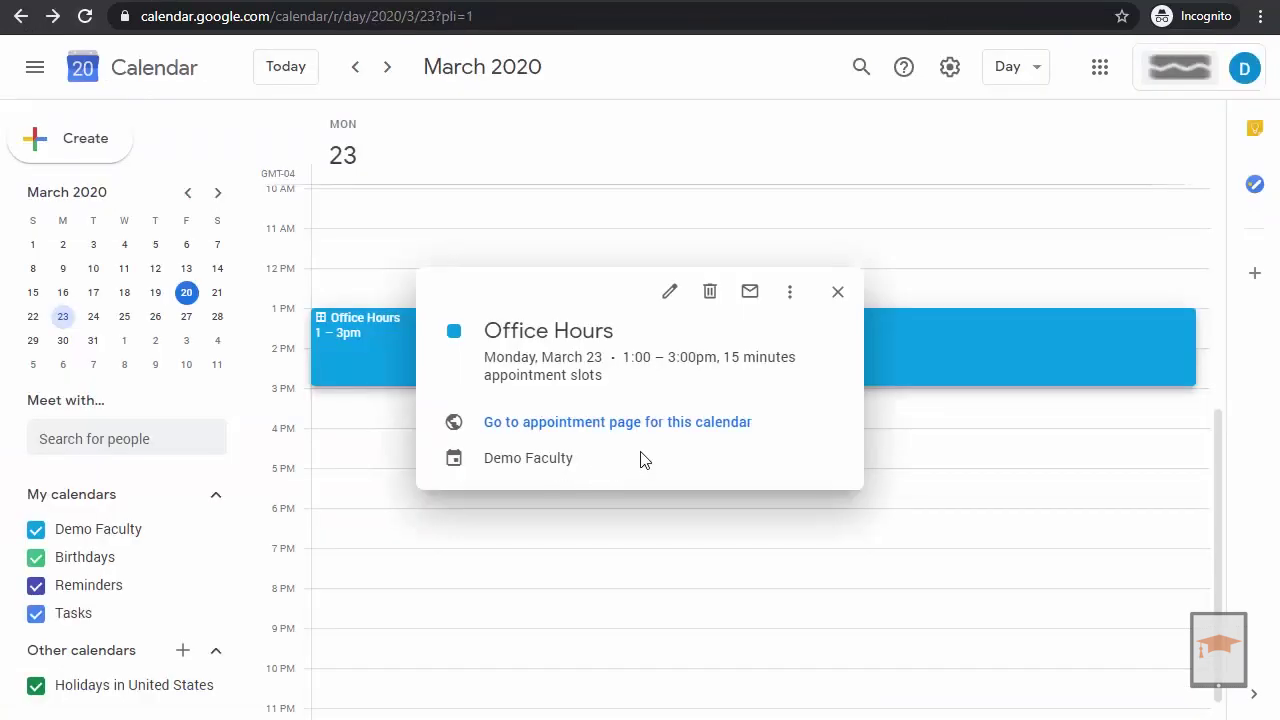
pyautogui.rightClick(684, 432)
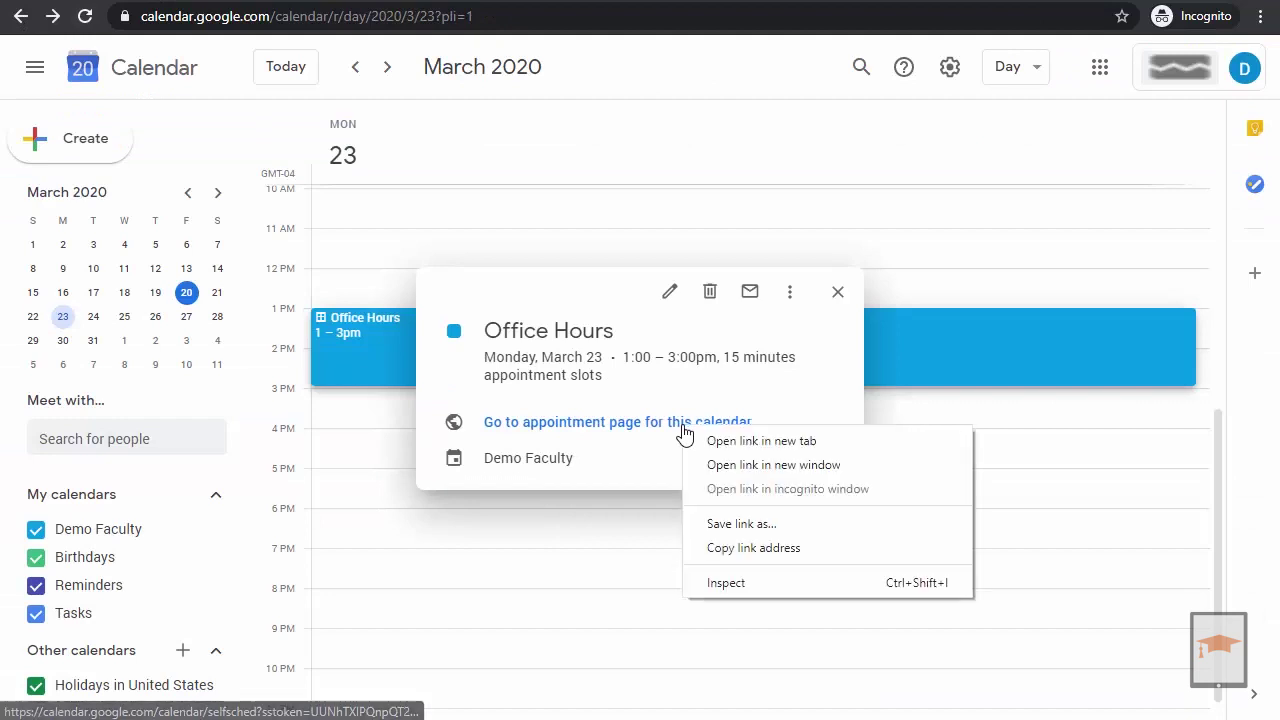
pyautogui.click(740, 548)
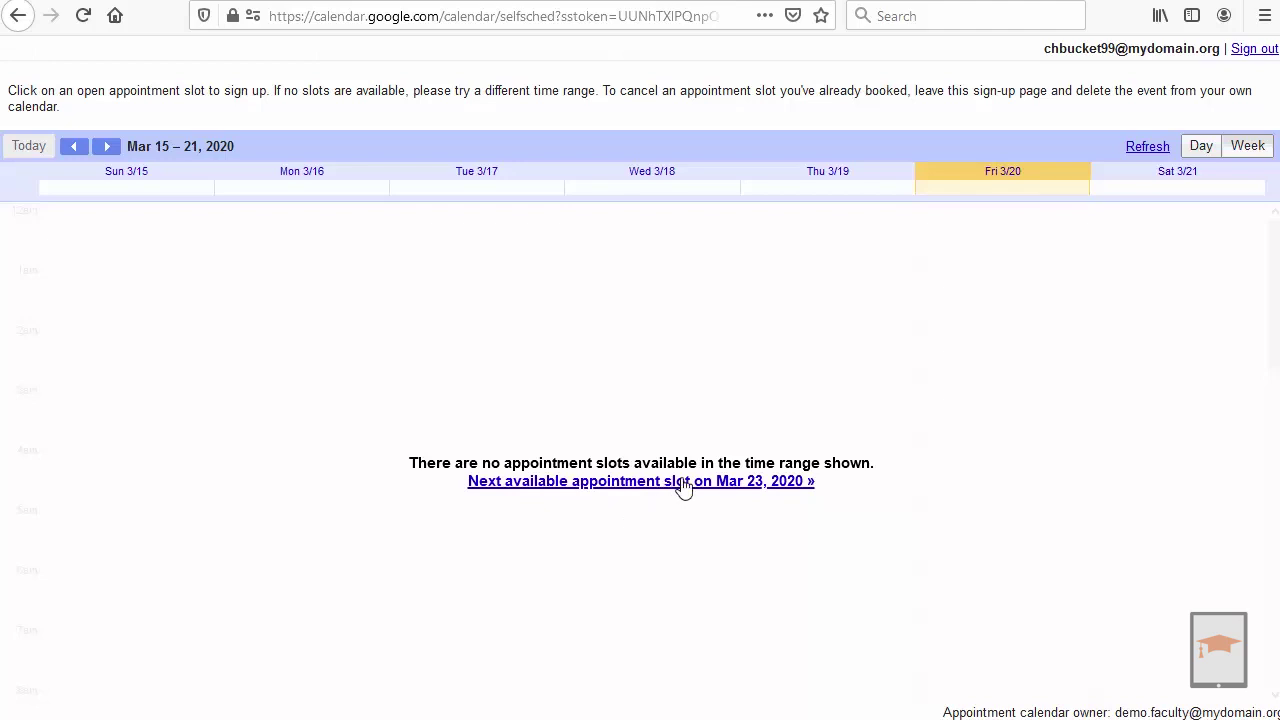
# Step: Jump to the next available appointment slot on Mar 23, 2020
pyautogui.click(733, 487)
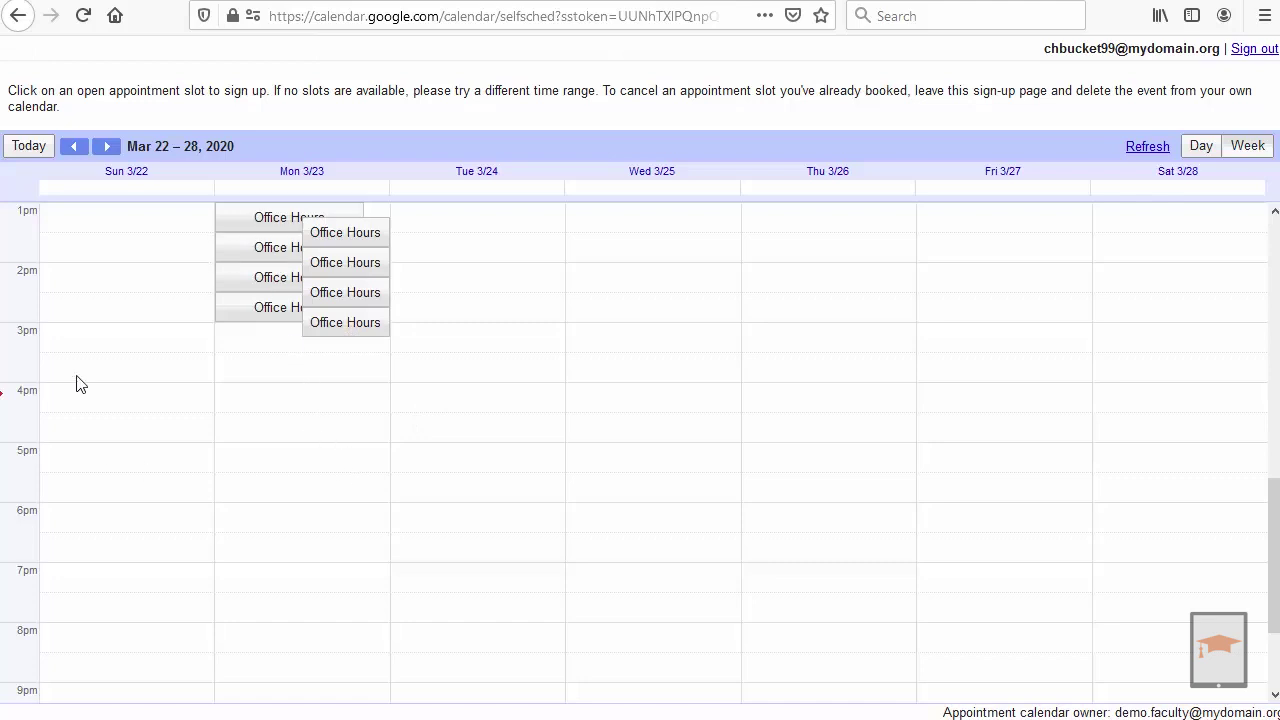
# Step: Book the Mar 23 2:00–2:15pm Office Hours slot, then stay on the current page
pyautogui.click(257, 284)
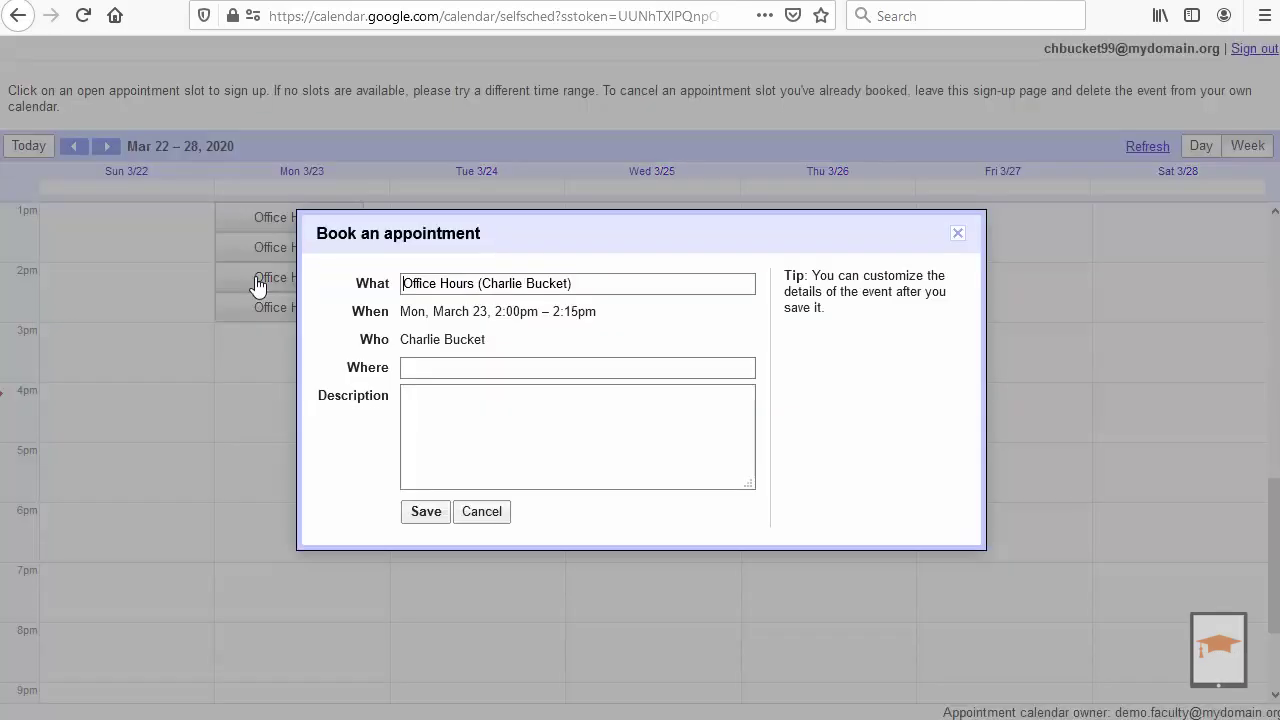
pyautogui.moveTo(456, 283); pyautogui.dragTo(366, 283)
pyautogui.click(609, 287)
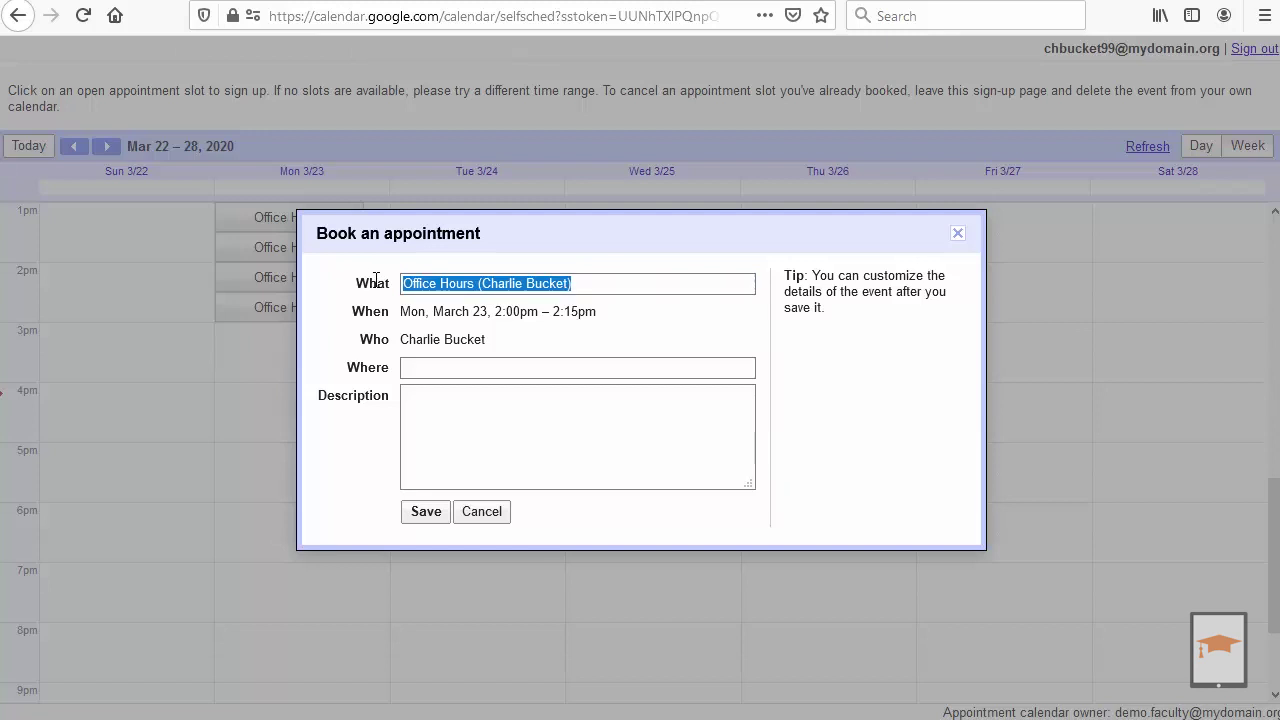
pyautogui.click(427, 368)
pyautogui.click(438, 408)
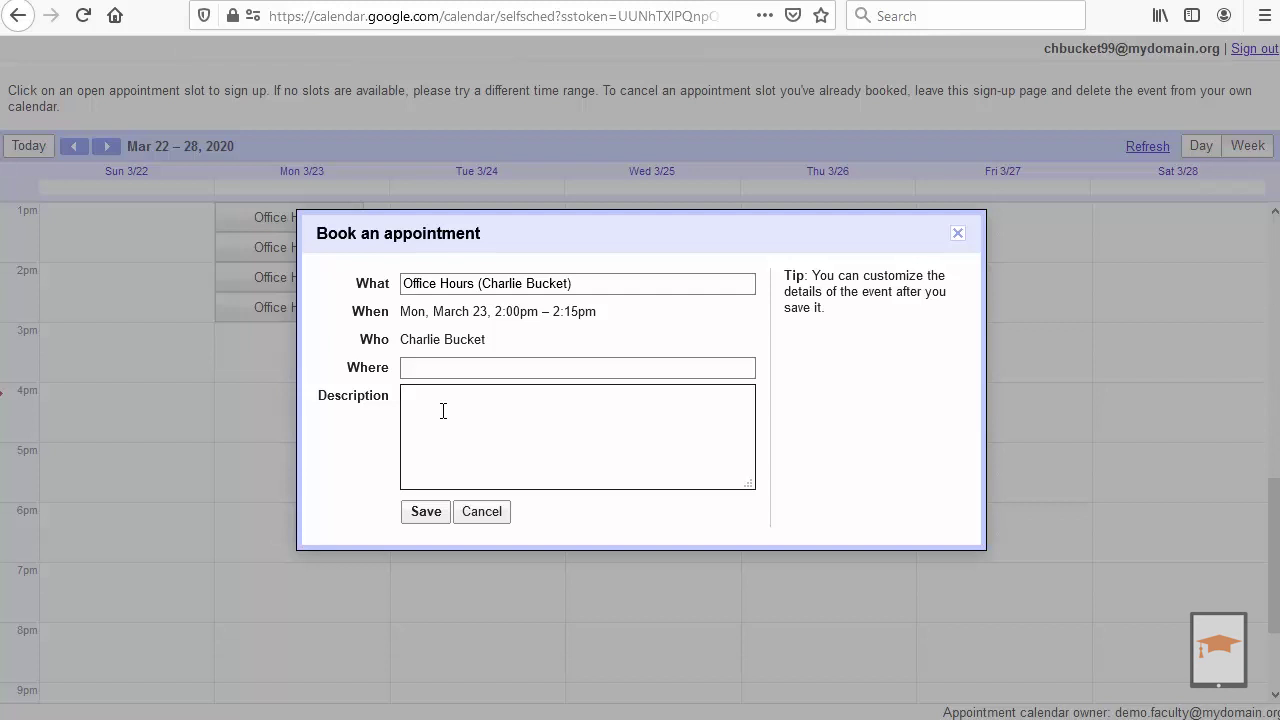
pyautogui.click(426, 513)
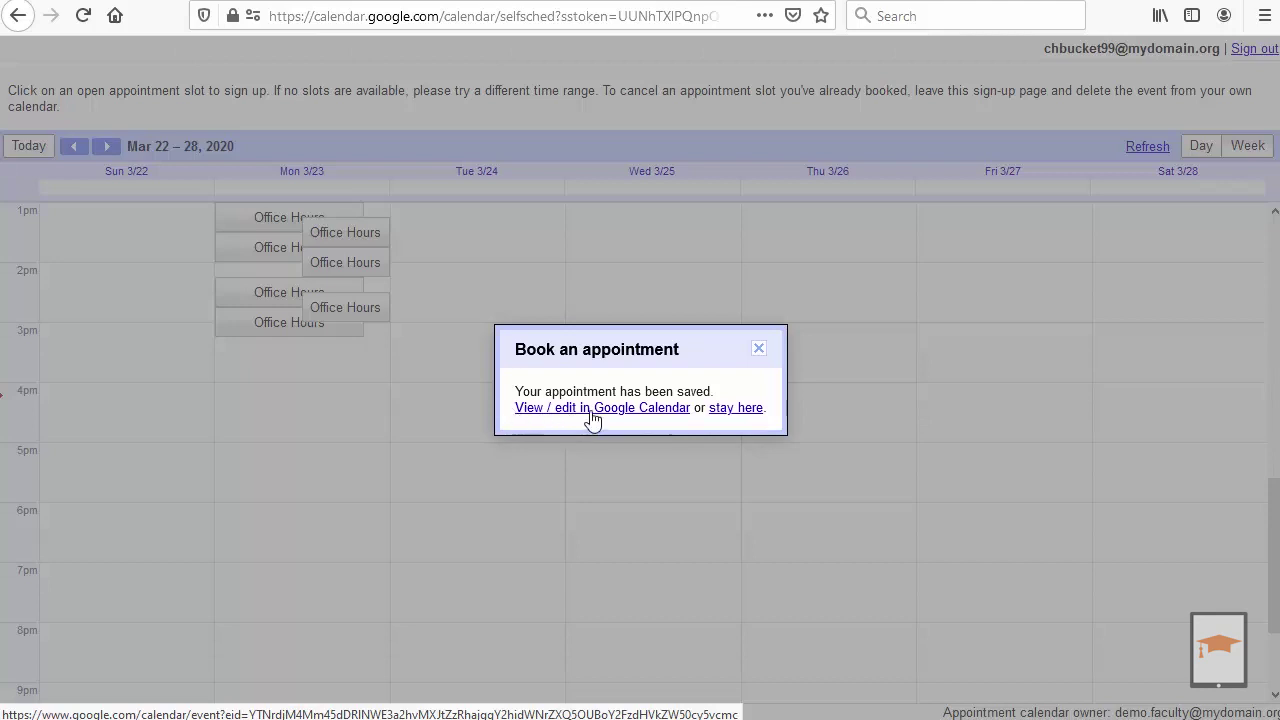
pyautogui.click(745, 410)
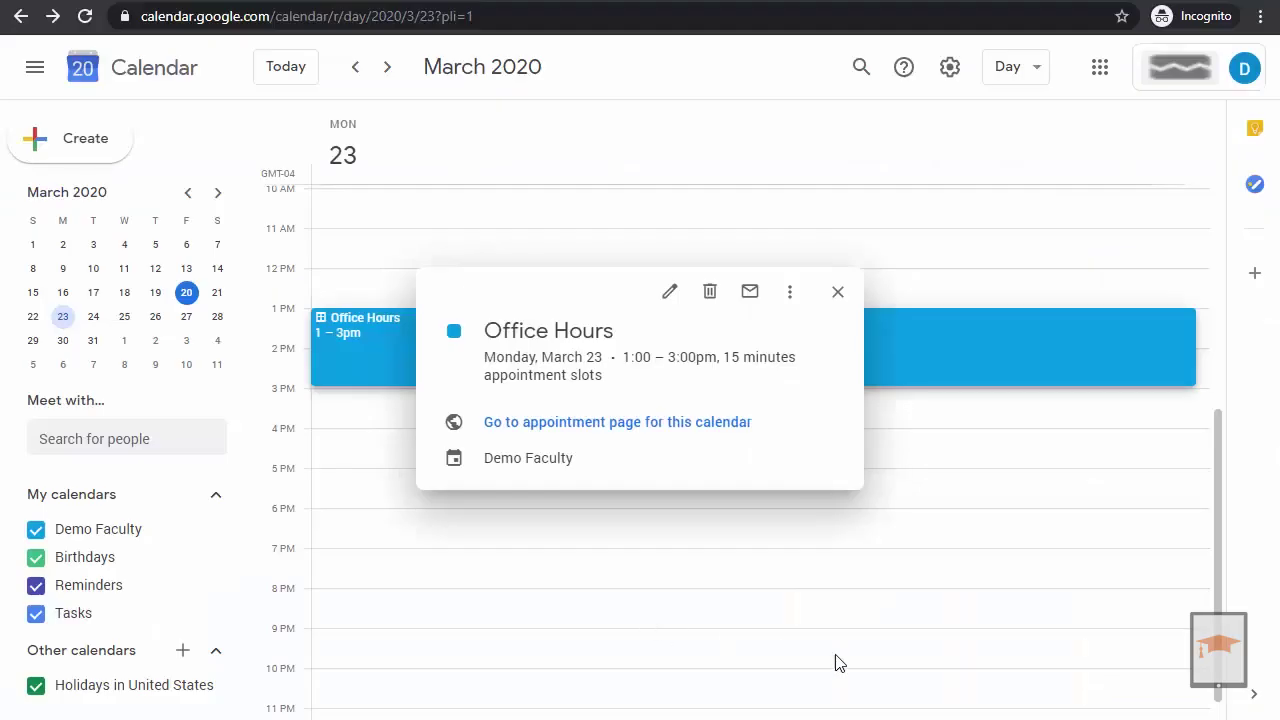
# Step: Close the Office Hours card and open the student's 2:00pm booking for full editing
pyautogui.click(838, 292)
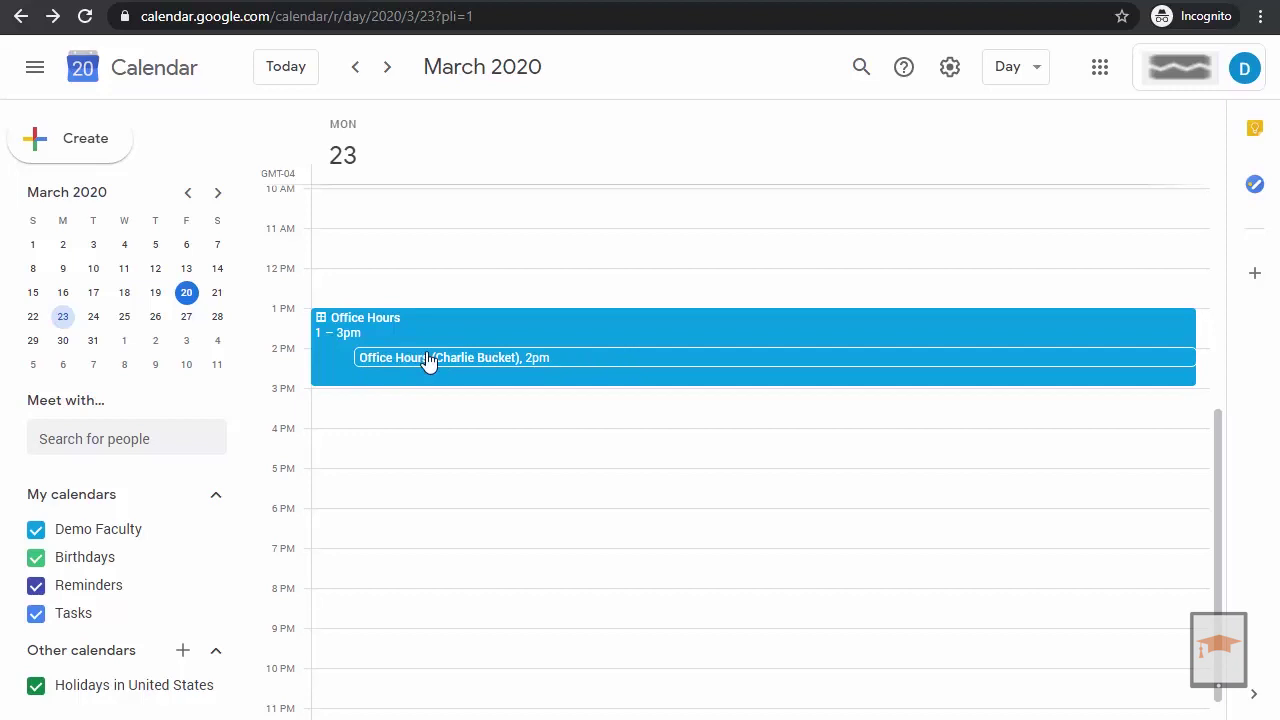
pyautogui.click(551, 362)
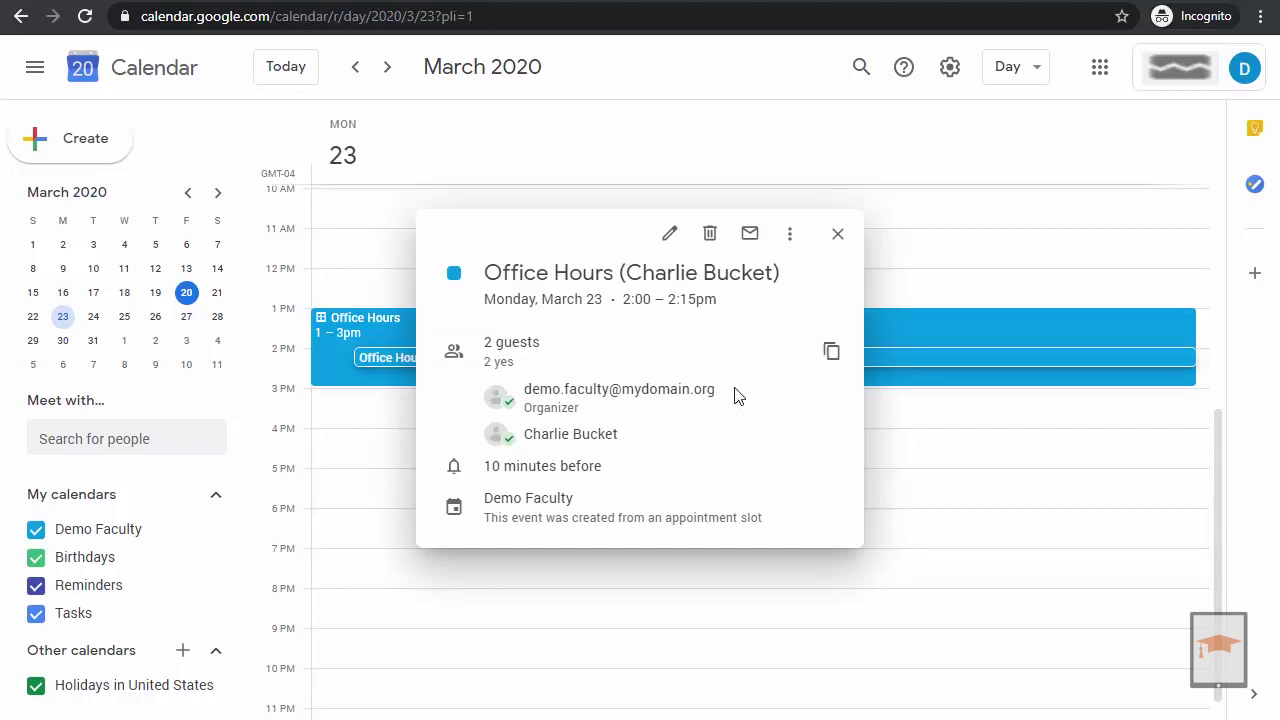
pyautogui.click(668, 235)
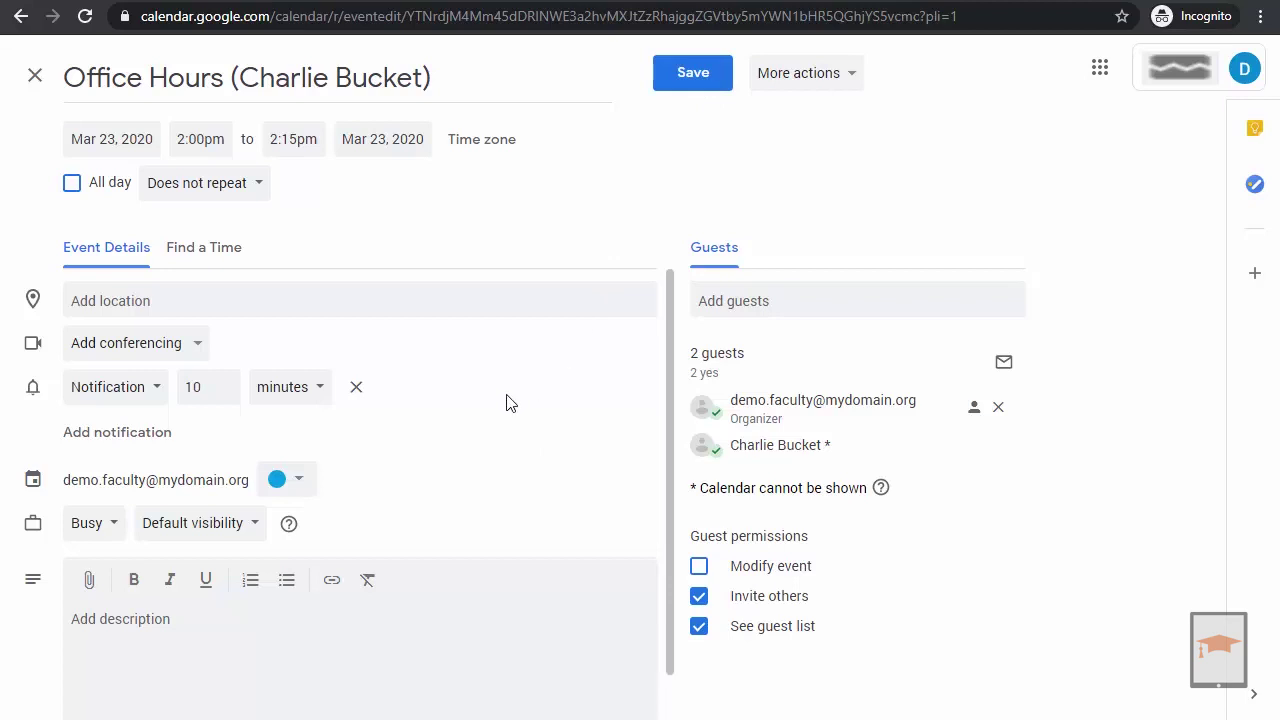
# Step: Add Hangouts Meet conferencing to the booking, save, and send update emails to guests
pyautogui.click(200, 345)
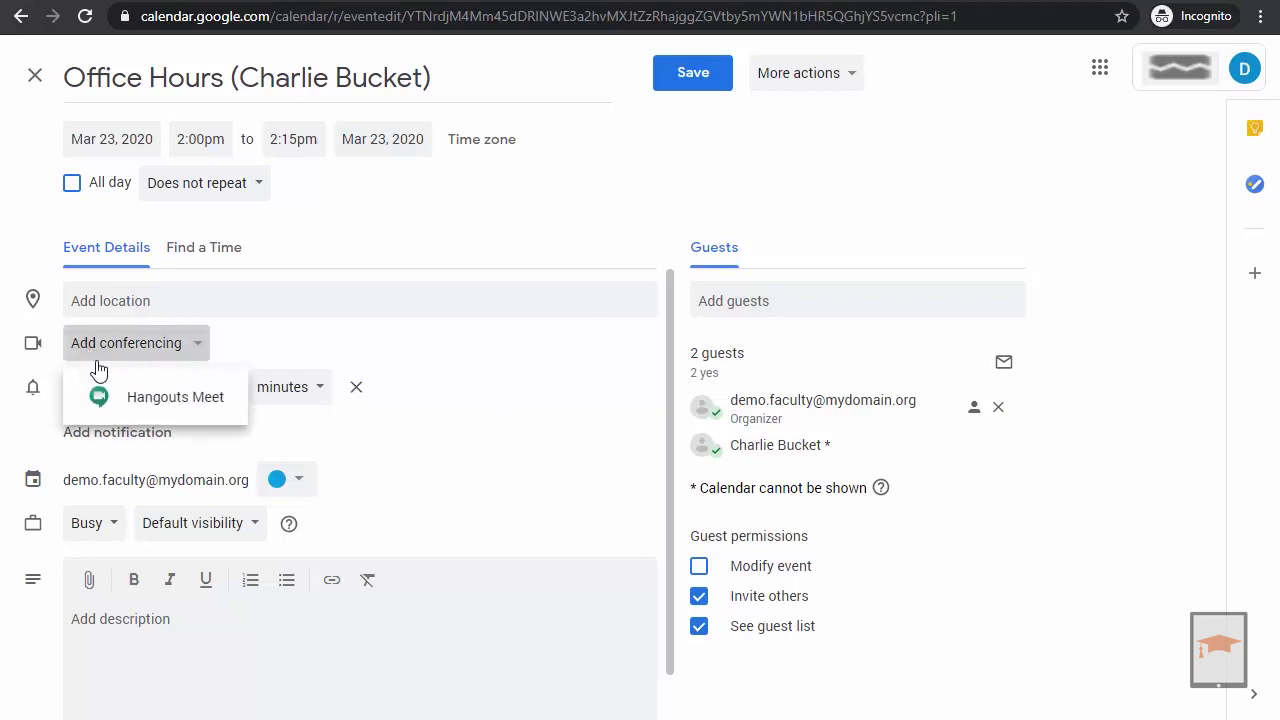
pyautogui.click(145, 404)
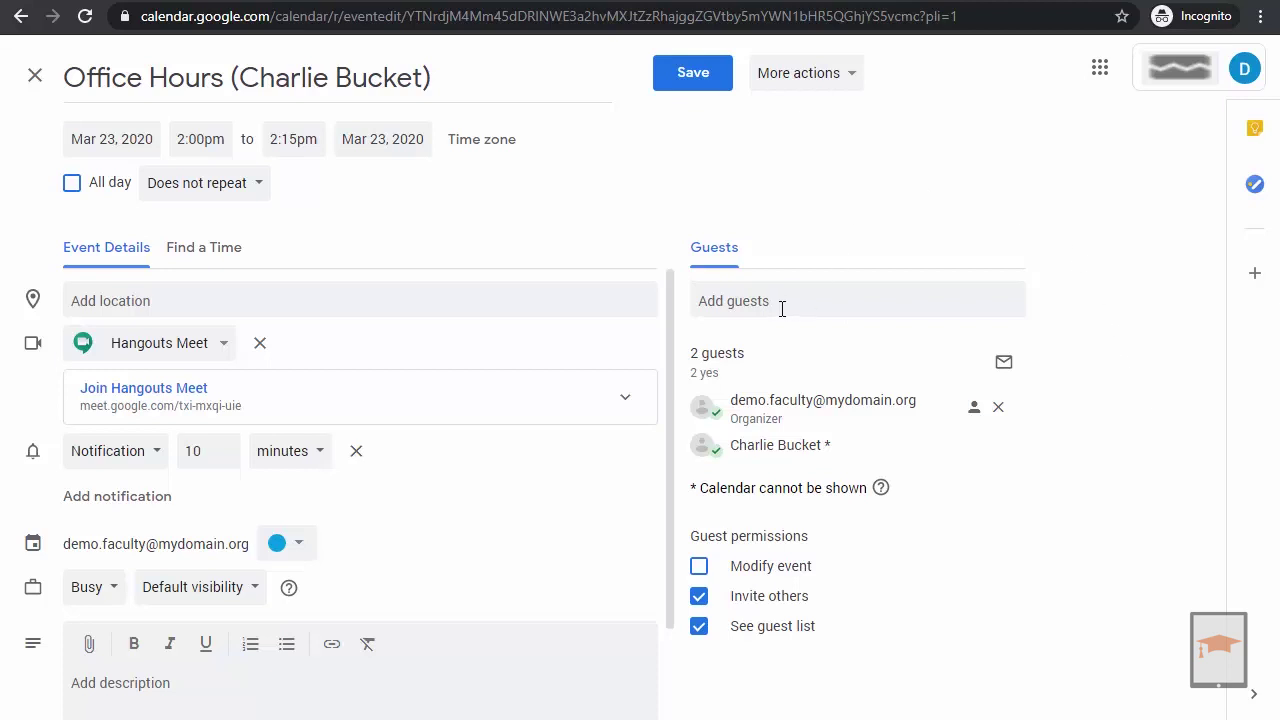
pyautogui.click(700, 78)
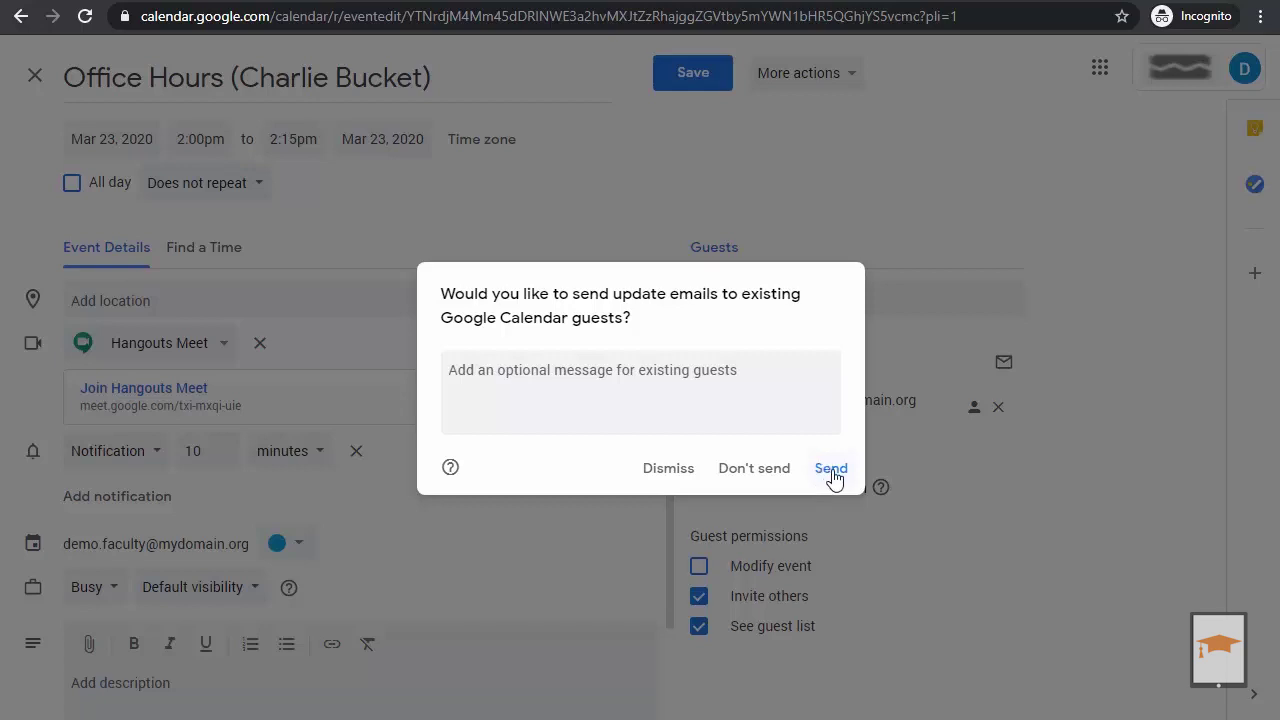
pyautogui.click(833, 476)
pyautogui.click(422, 487)
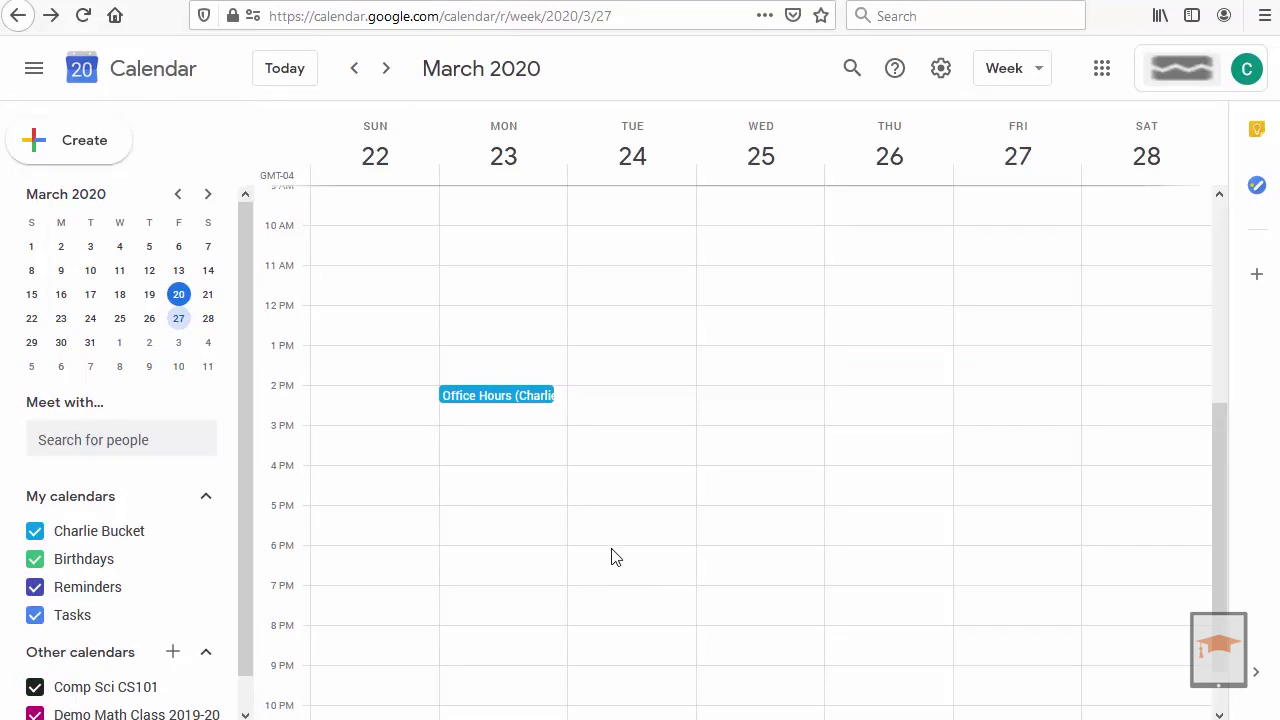
# Step: Remove the Mar 23 Office Hours booking from the student's calendar without sending cancellation emails
pyautogui.click(514, 400)
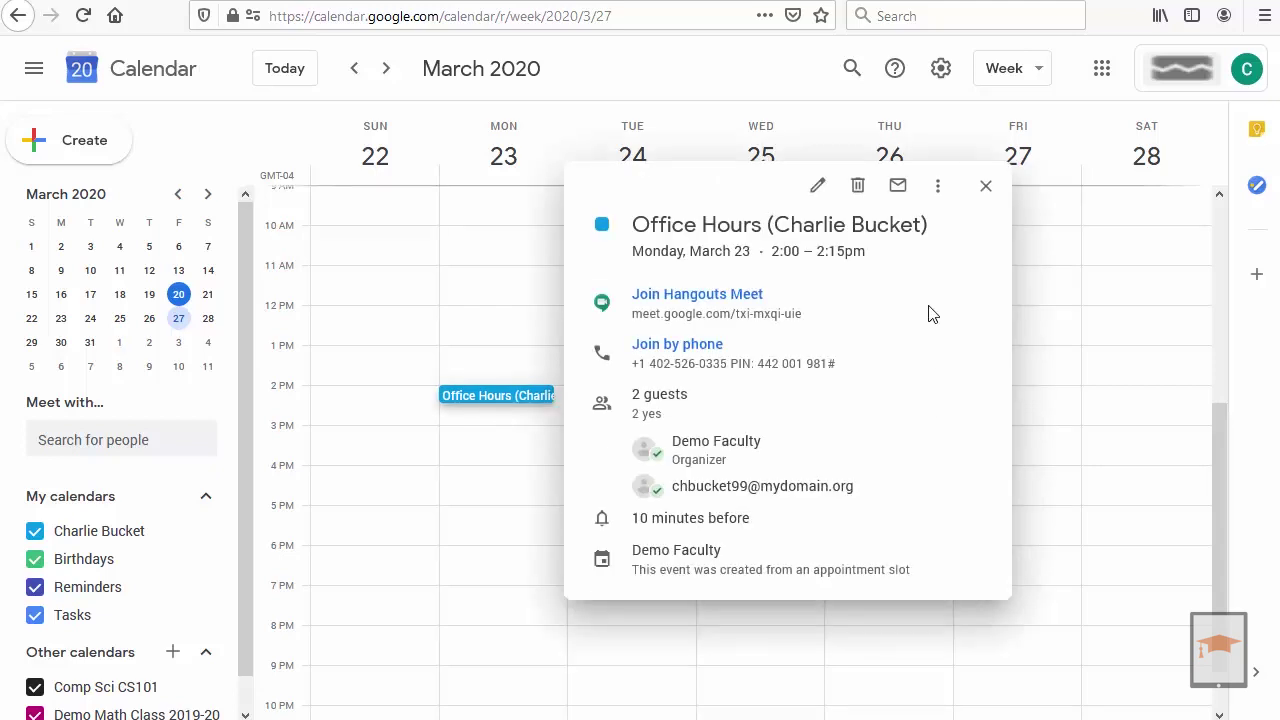
pyautogui.click(859, 188)
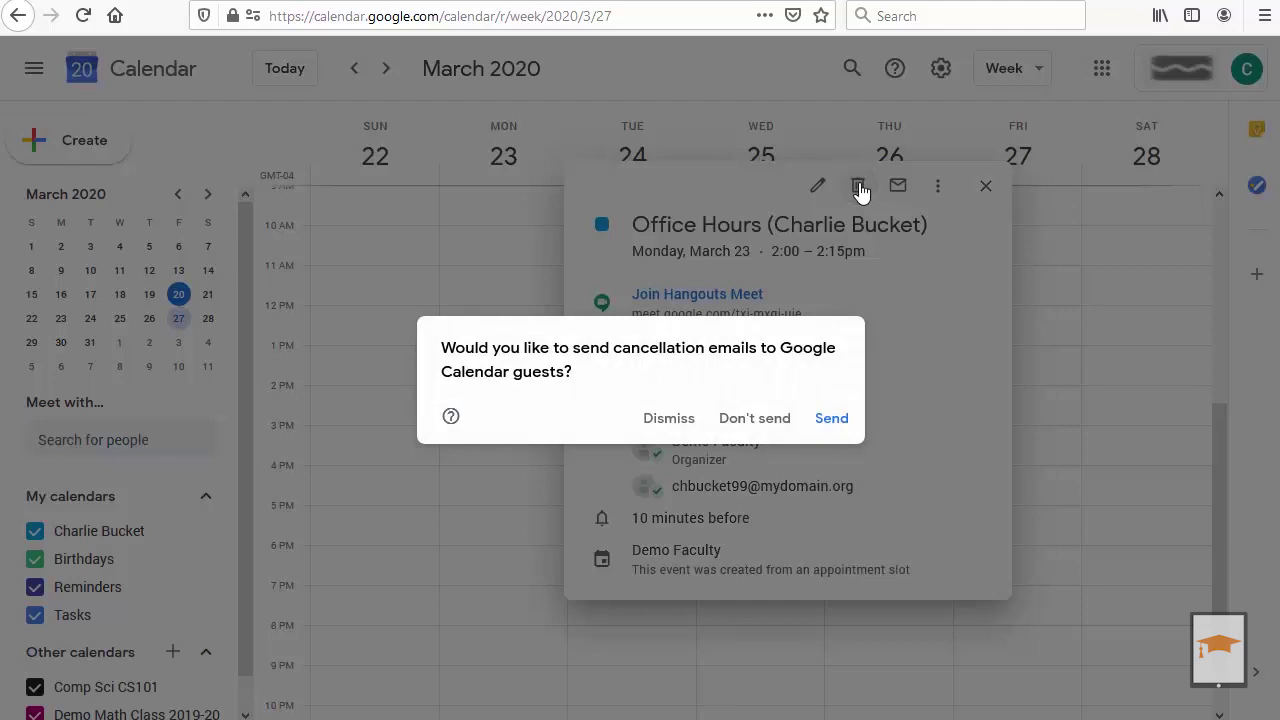
pyautogui.click(747, 420)
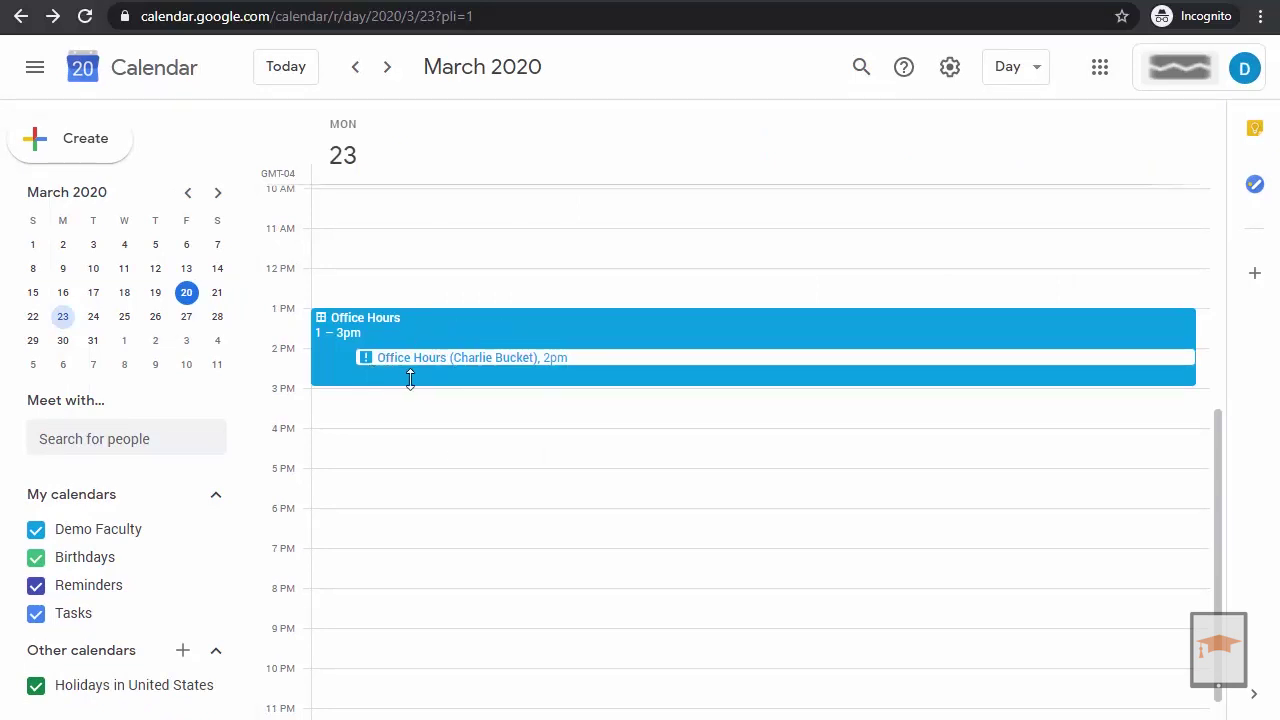
# Step: Open the details of the student's 2pm Office Hours booking on March 23
pyautogui.click(370, 358)
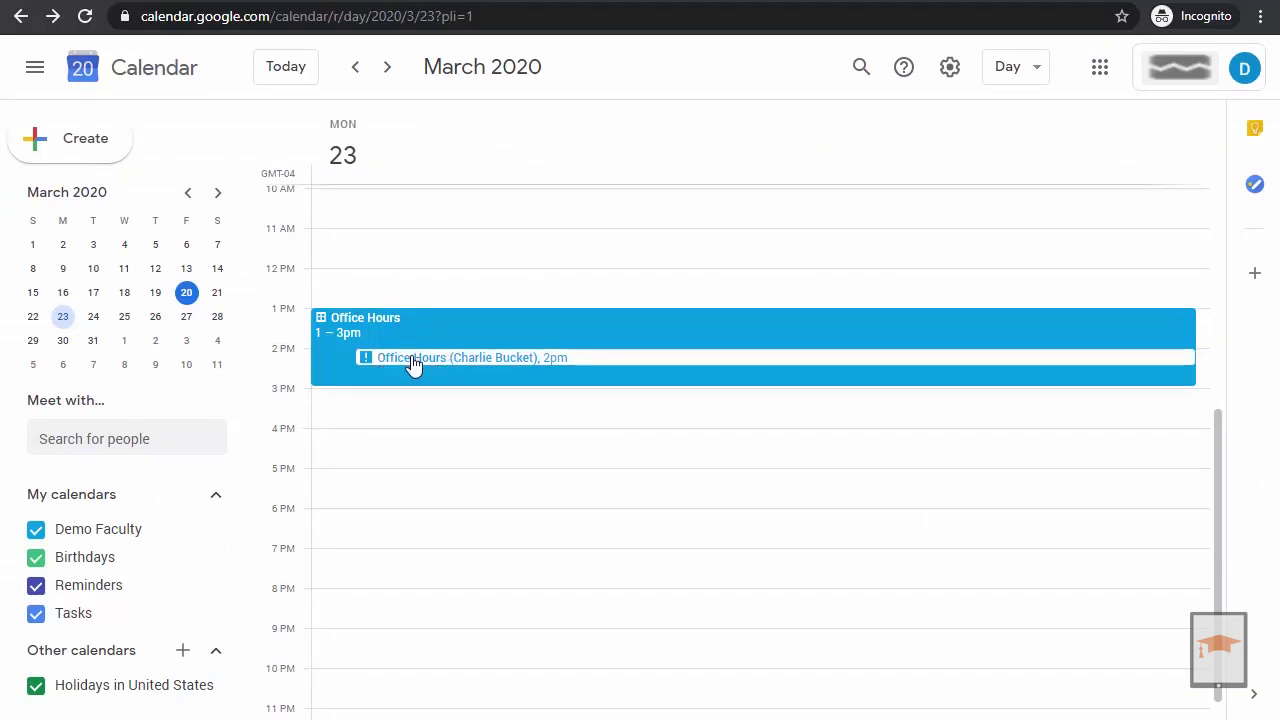
# Step: Delete the student's 2pm booking from the faculty calendar on March 23
pyautogui.rightClick(414, 365)
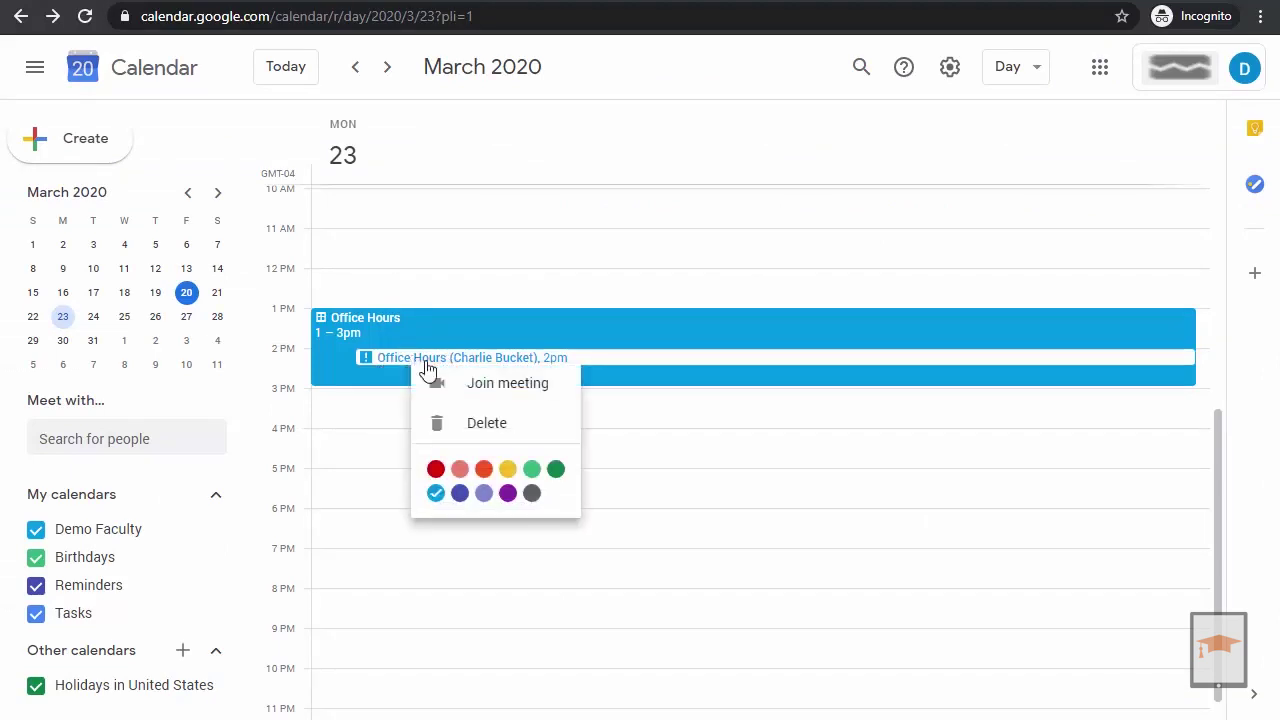
pyautogui.click(513, 426)
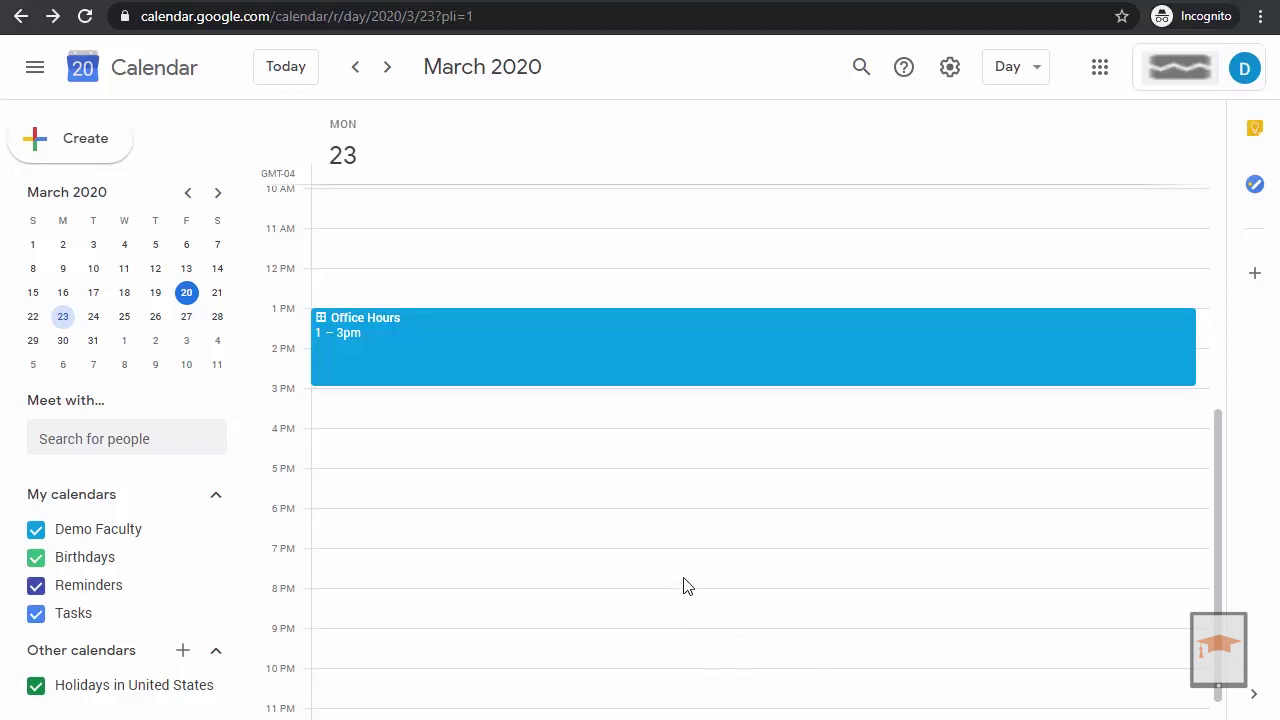
# Step: From the Office Hours block, go to the appointment page and pick the 2:45pm slot
pyautogui.click(410, 369)
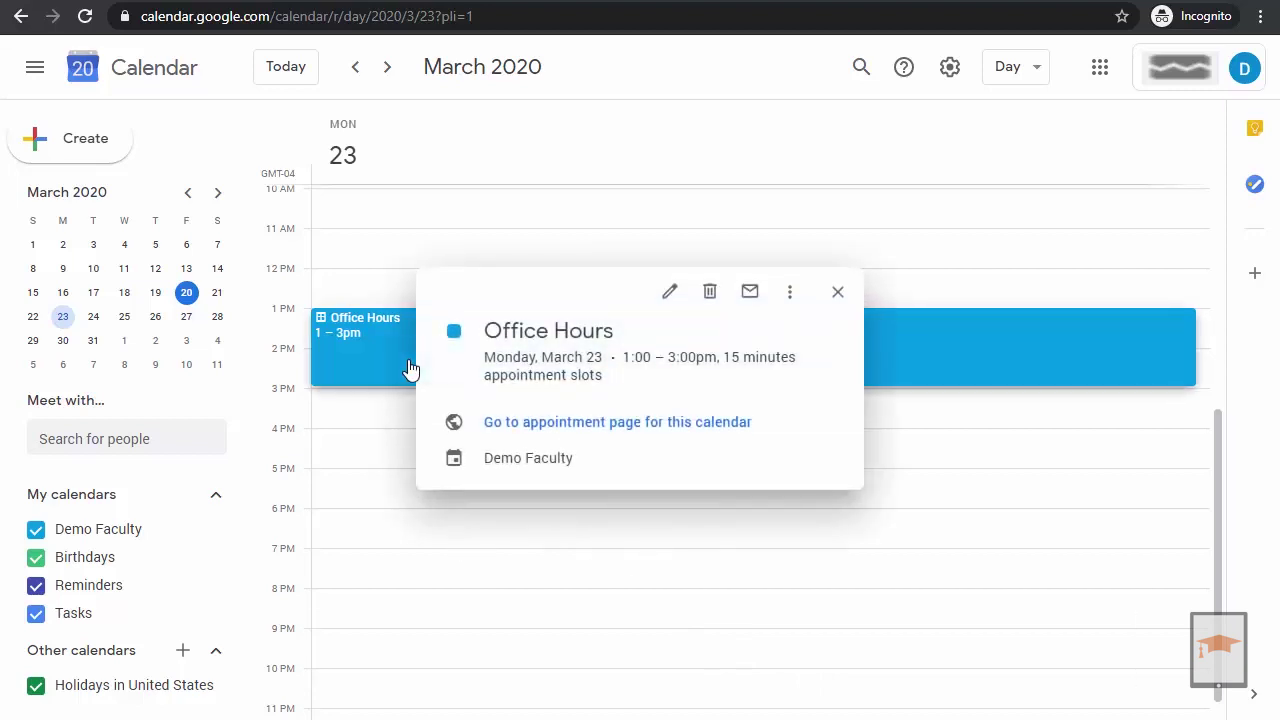
pyautogui.click(601, 425)
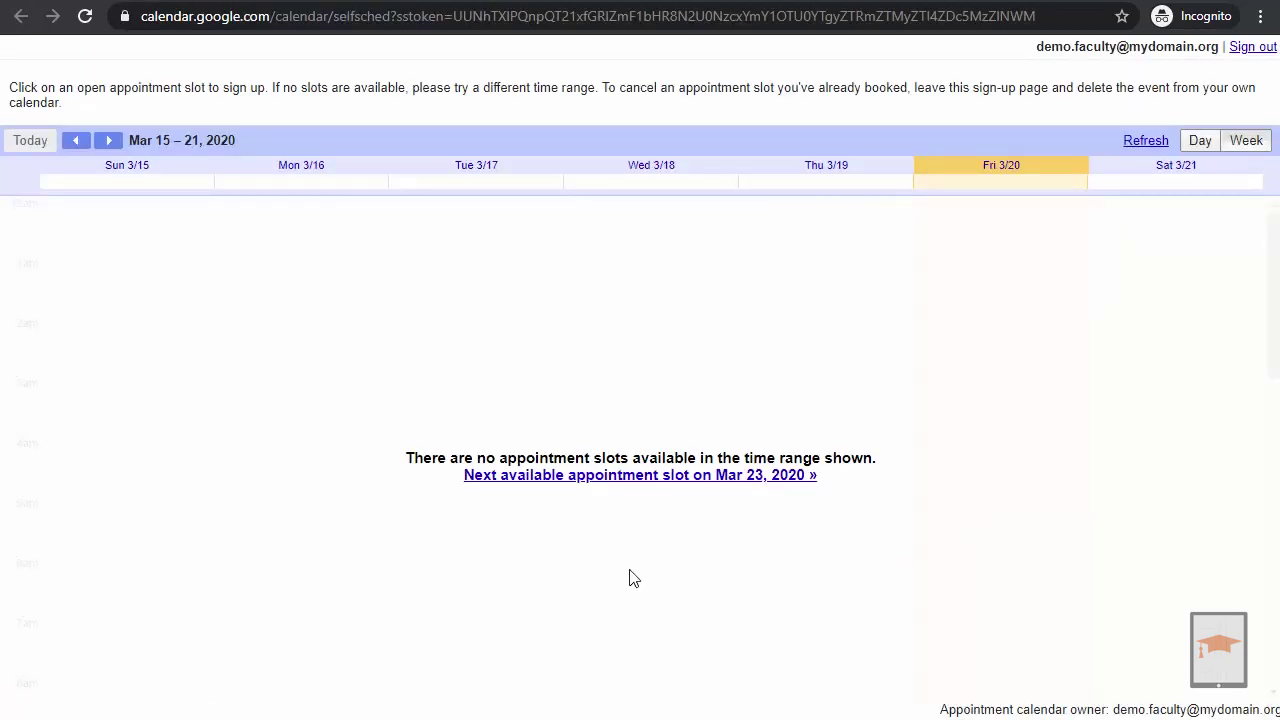
pyautogui.click(525, 476)
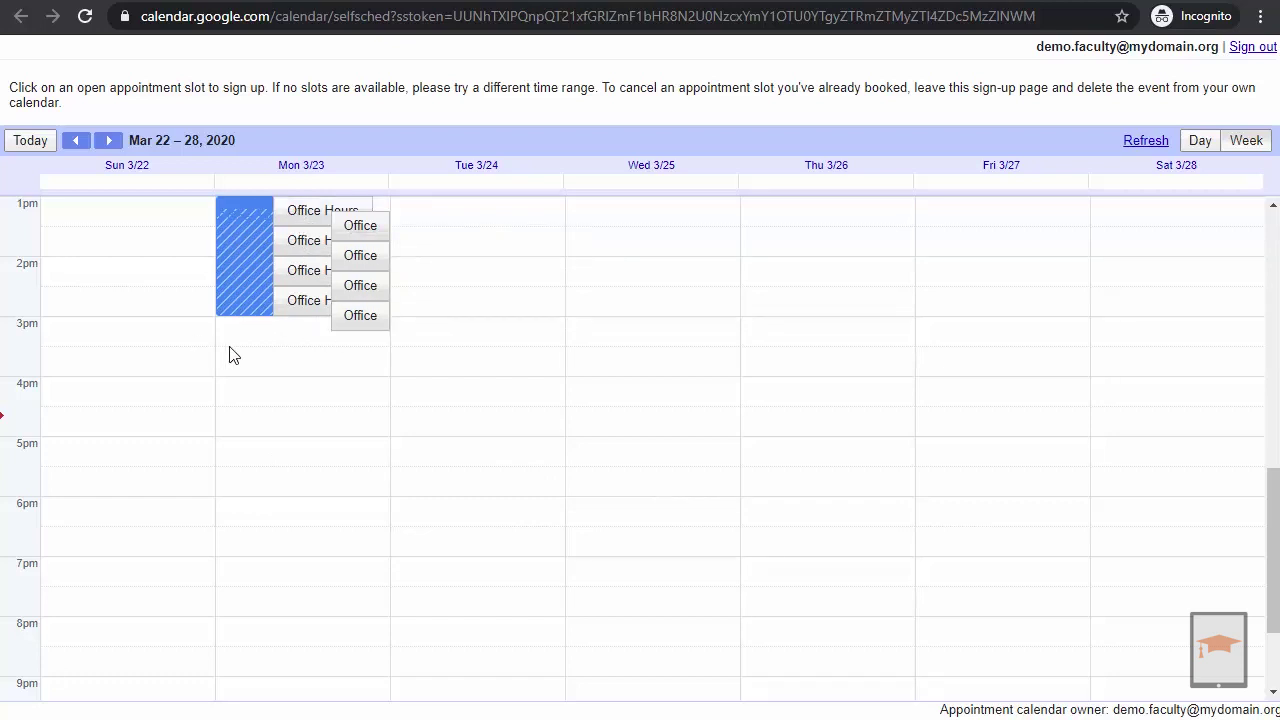
pyautogui.click(357, 318)
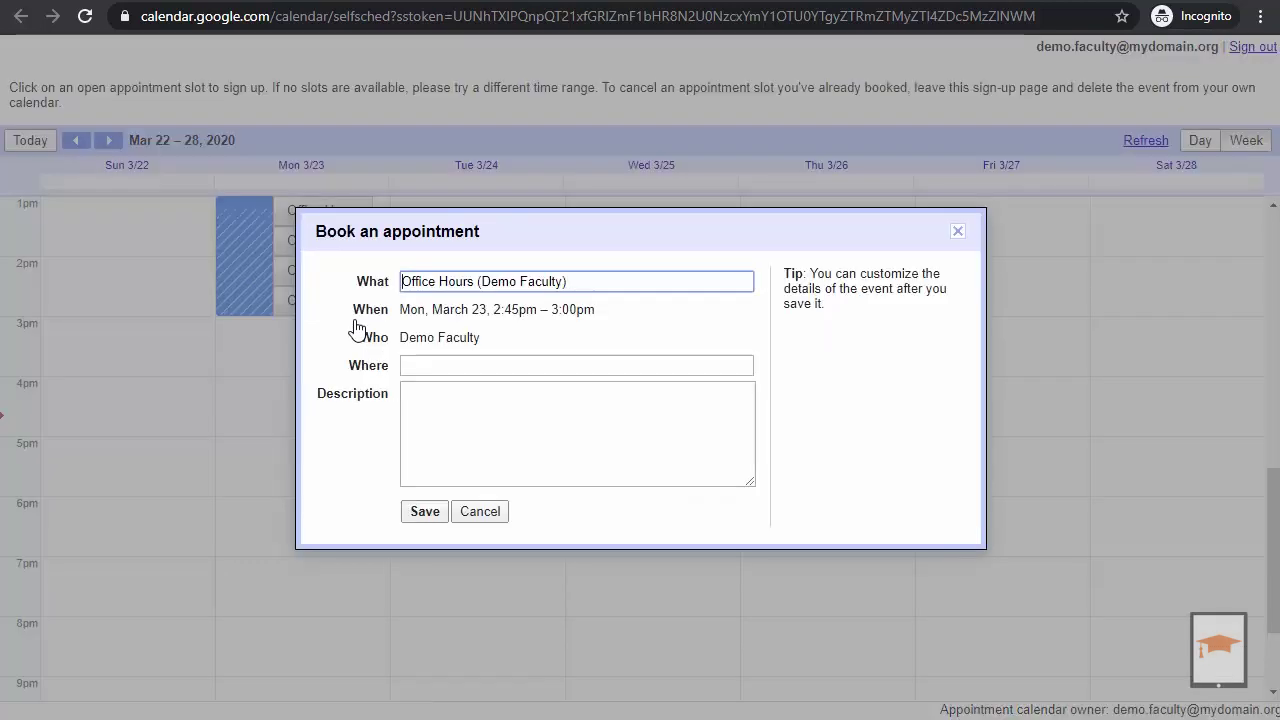
# Step: Retitle the 2:45–3:00pm appointment with the student's name and save the booking
pyautogui.moveTo(483, 281); pyautogui.dragTo(563, 283)
pyautogui.write('Mr. Brown')
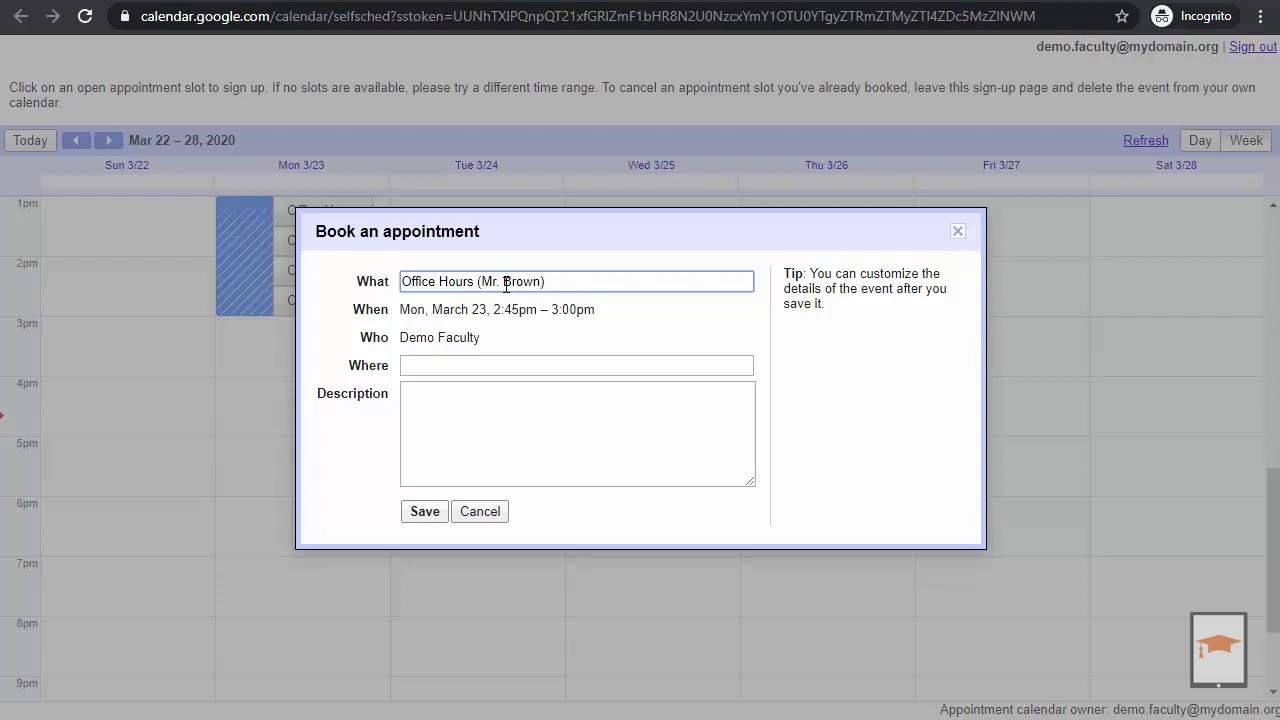
pyautogui.click(423, 511)
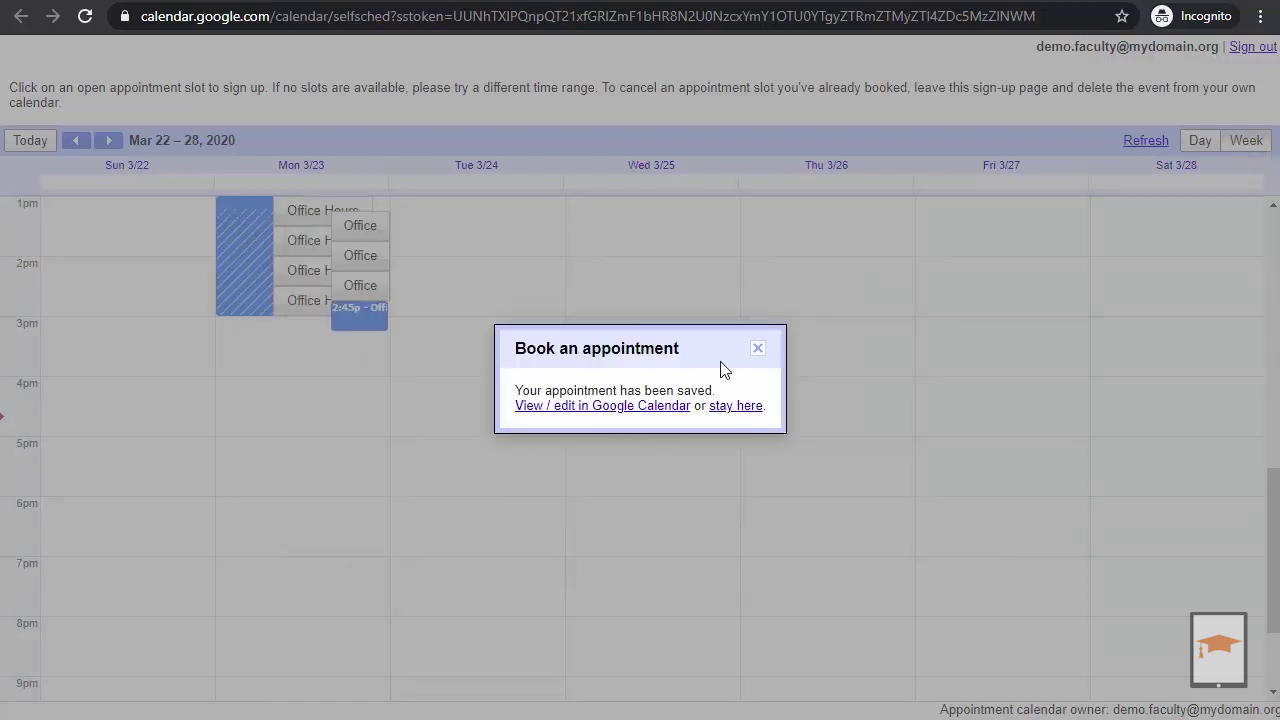
pyautogui.click(758, 348)
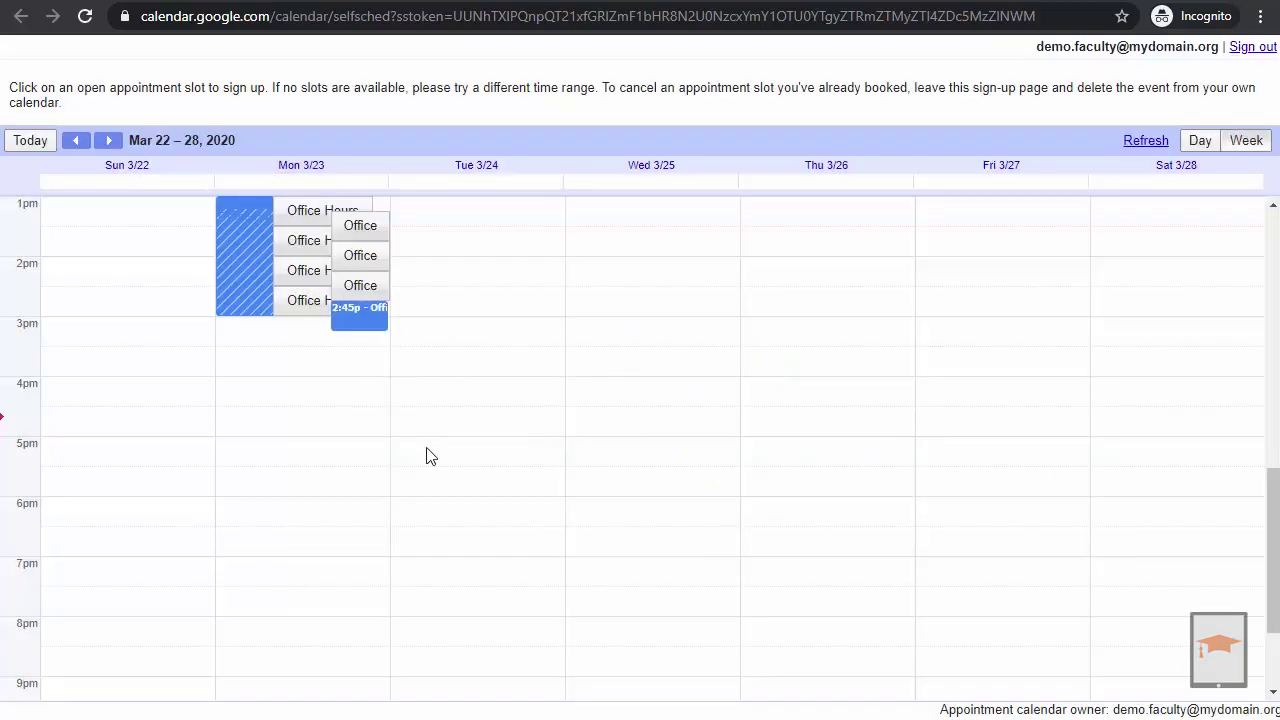